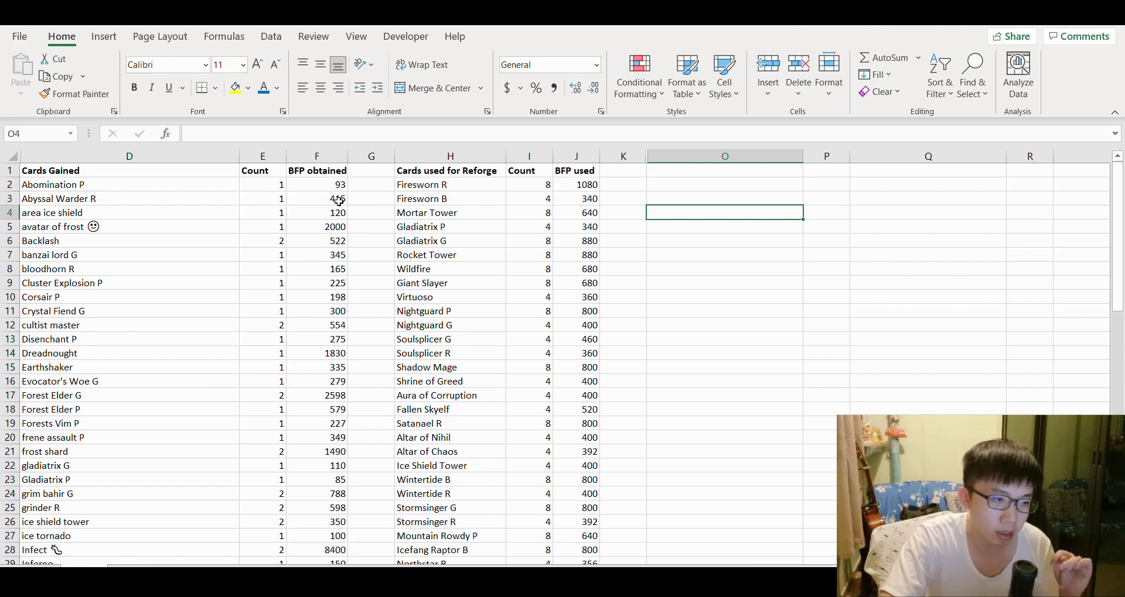
Scroll to the bottom totals: 102 cards for 43,747 BFP versus 404 reforge cards for 45,952 BFP.
scroll(337, 328, down, 3)
scroll(334, 464, down, 2)
scroll(336, 399, down, 1)
scroll(331, 357, down, 2)
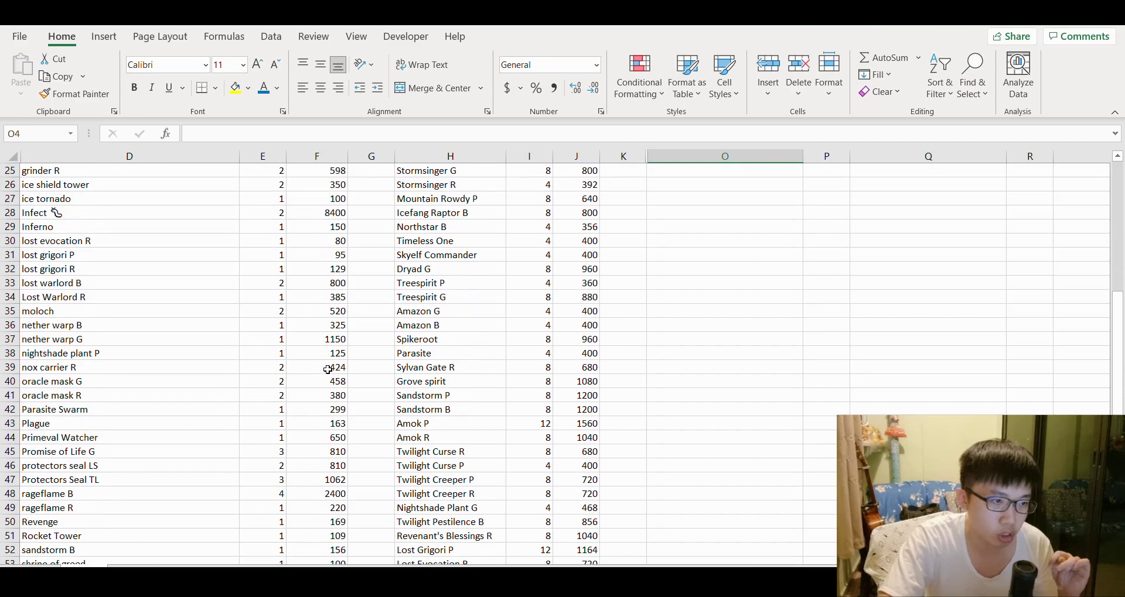
scroll(328, 370, up, 7)
scroll(327, 237, up, 1)
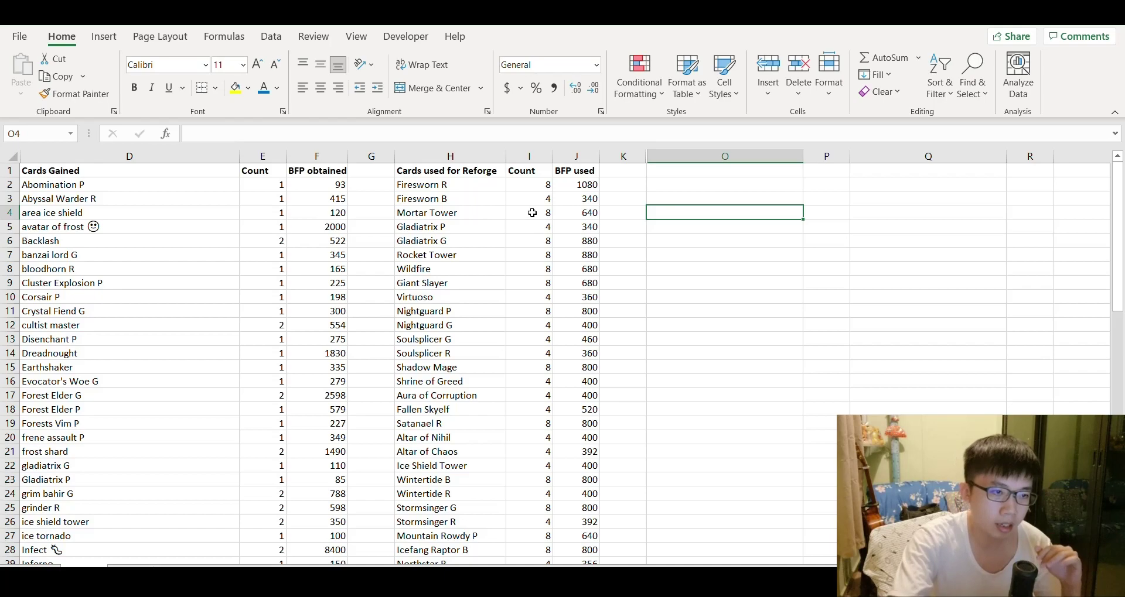
scroll(410, 329, down, 17)
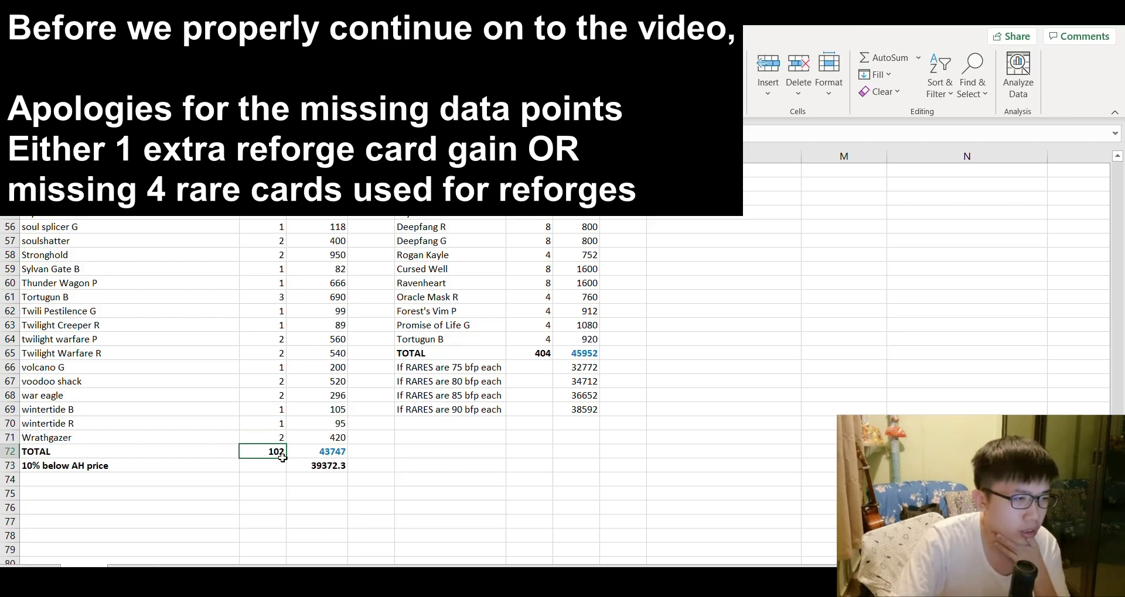
scroll(282, 457, up, 4)
scroll(281, 458, up, 4)
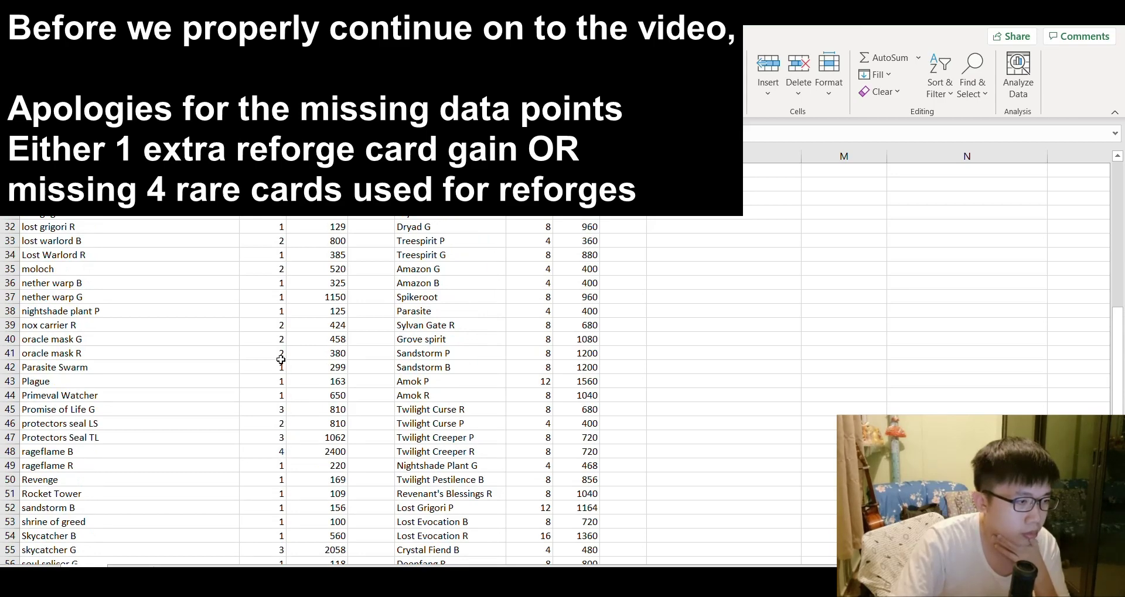
scroll(281, 359, down, 8)
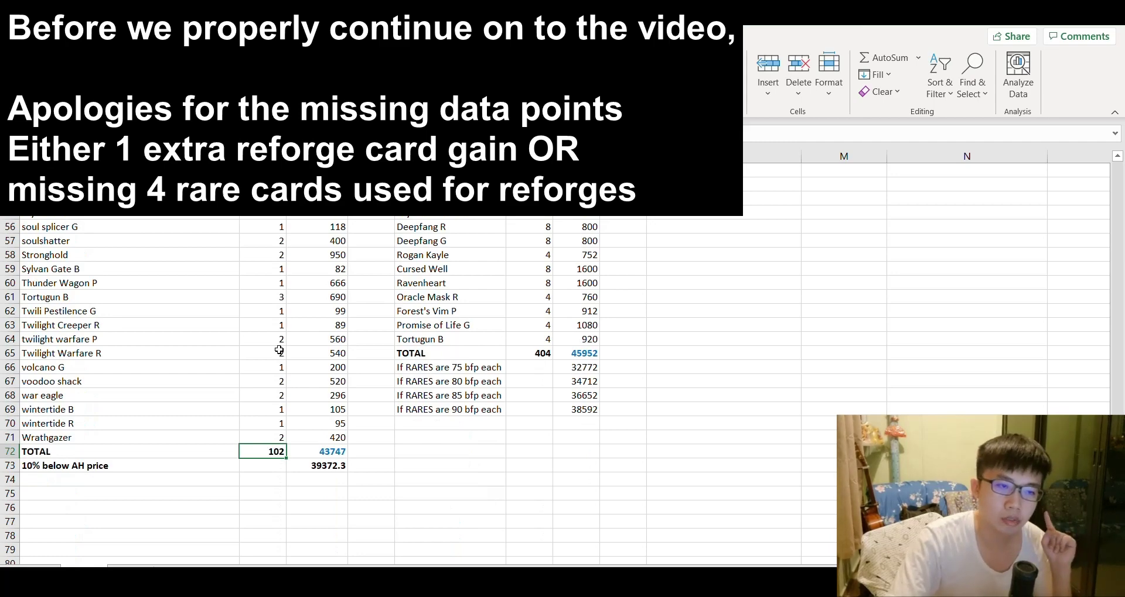
scroll(533, 372, up, 3)
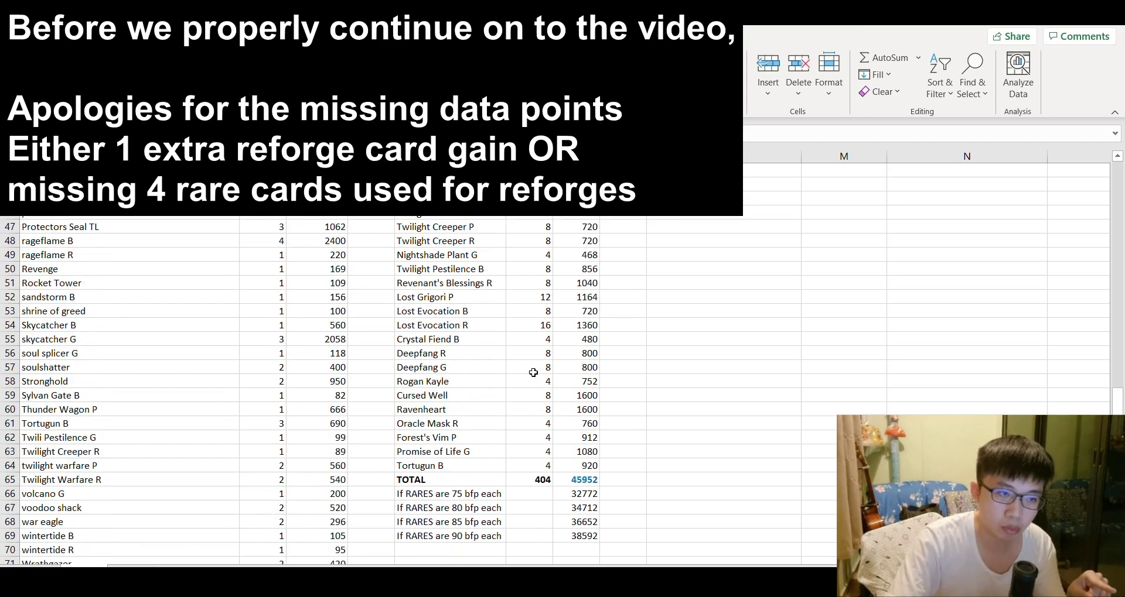
scroll(533, 372, up, 2)
scroll(534, 372, up, 7)
scroll(535, 372, down, 10)
scroll(536, 378, down, 3)
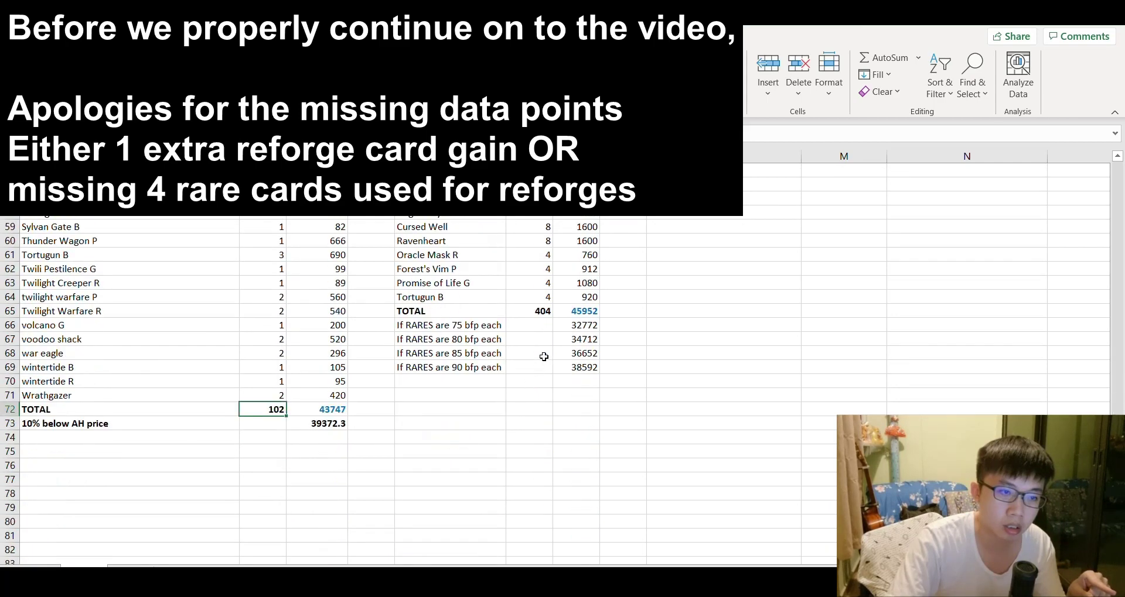
click(541, 311)
click(280, 411)
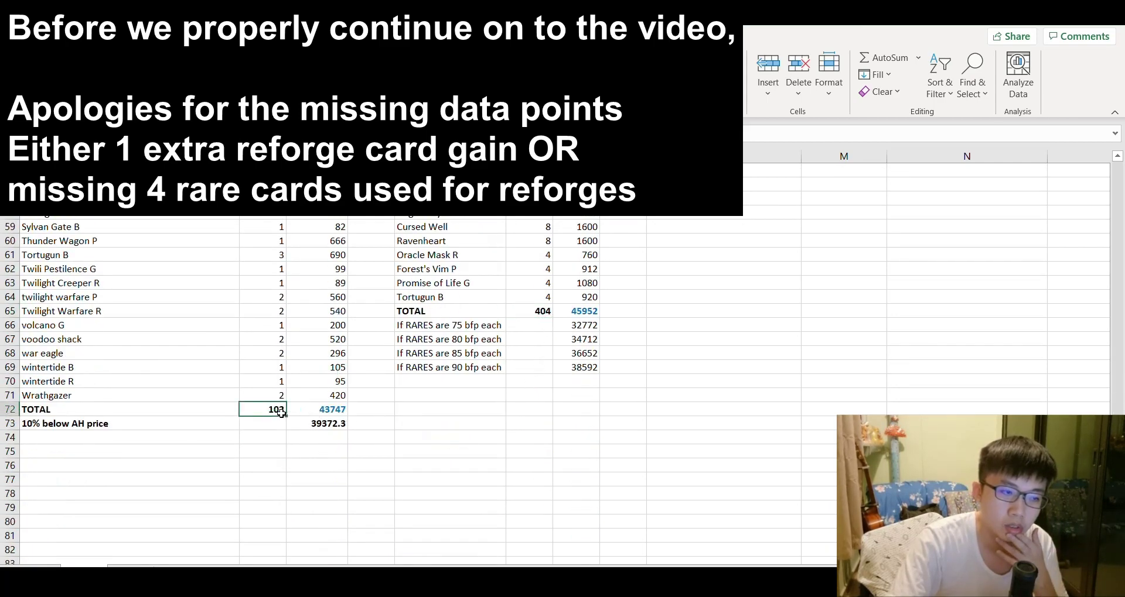
click(541, 317)
scroll(730, 351, up, 2)
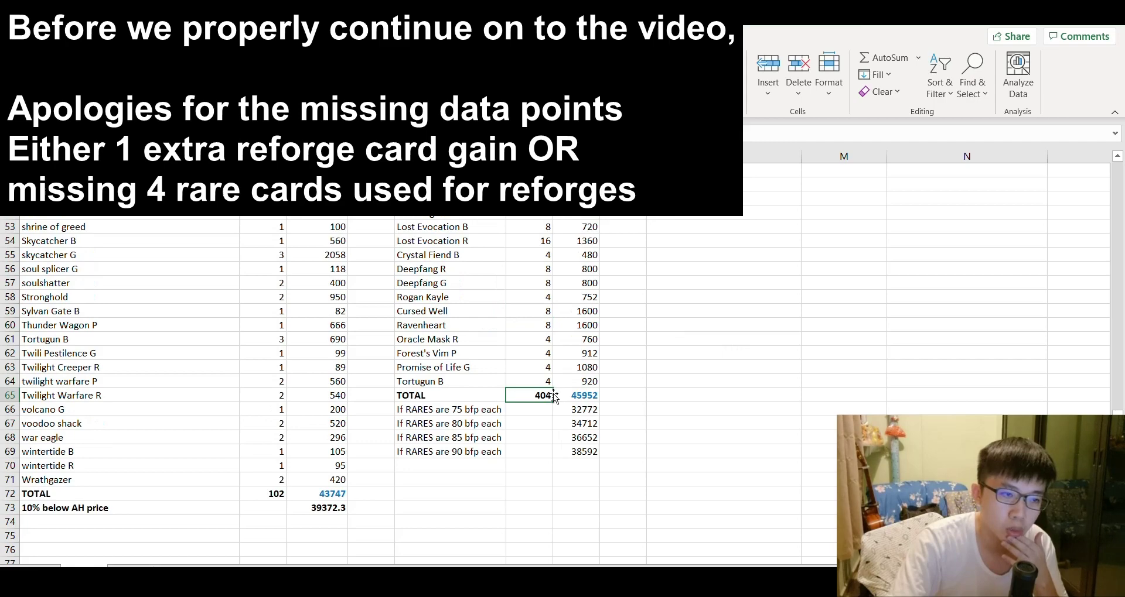
scroll(554, 397, up, 2)
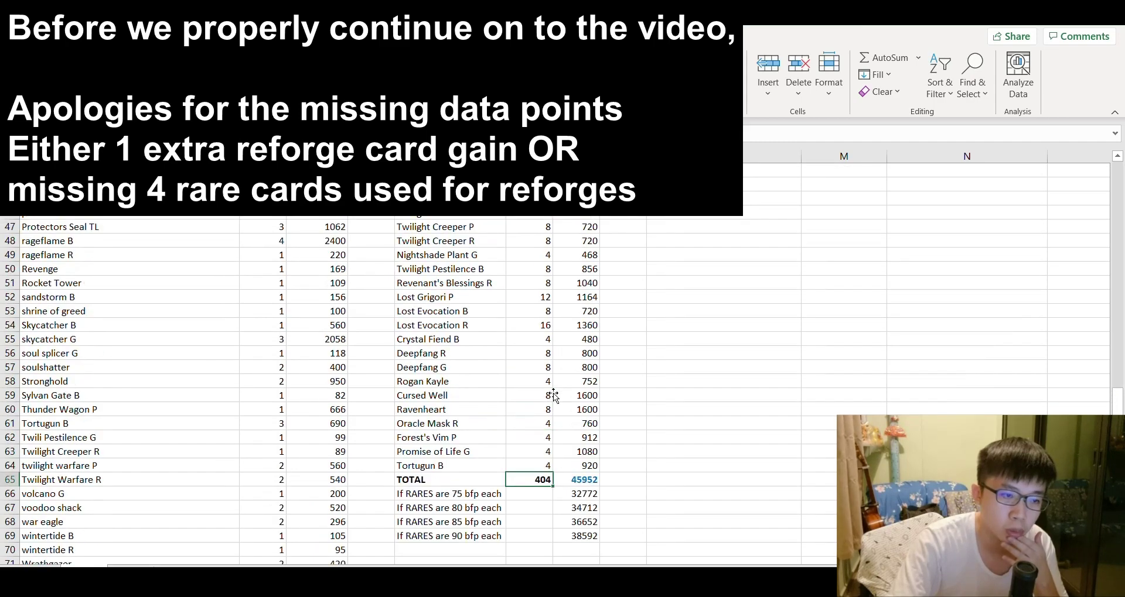
drag(532, 423, 482, 467)
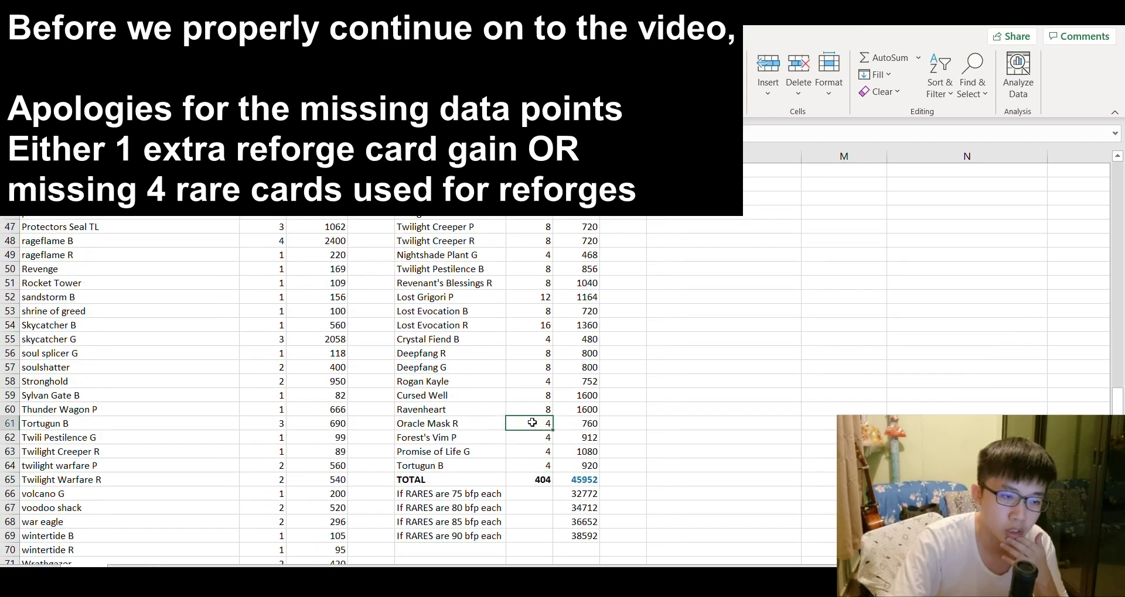
click(720, 414)
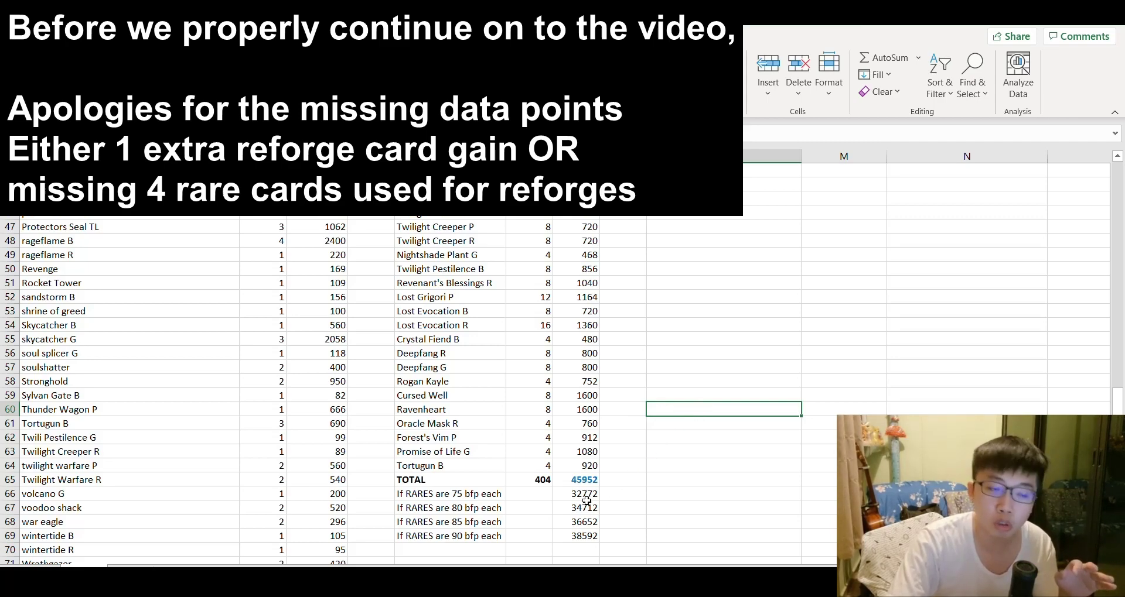
scroll(501, 395, up, 5)
scroll(499, 394, up, 5)
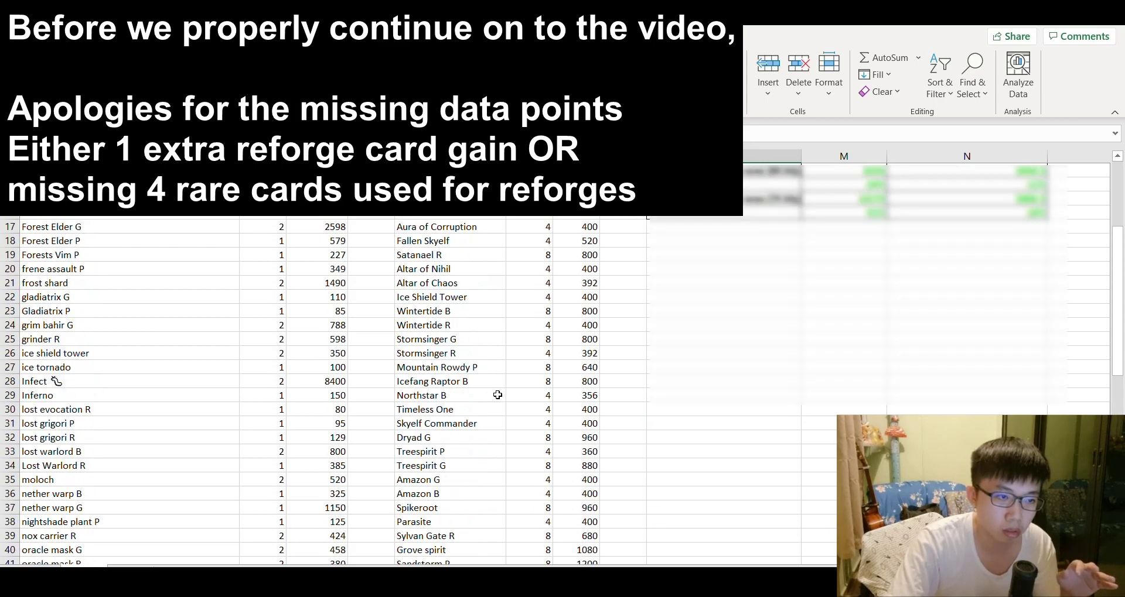
scroll(498, 395, up, 3)
click(488, 339)
click(482, 313)
click(482, 283)
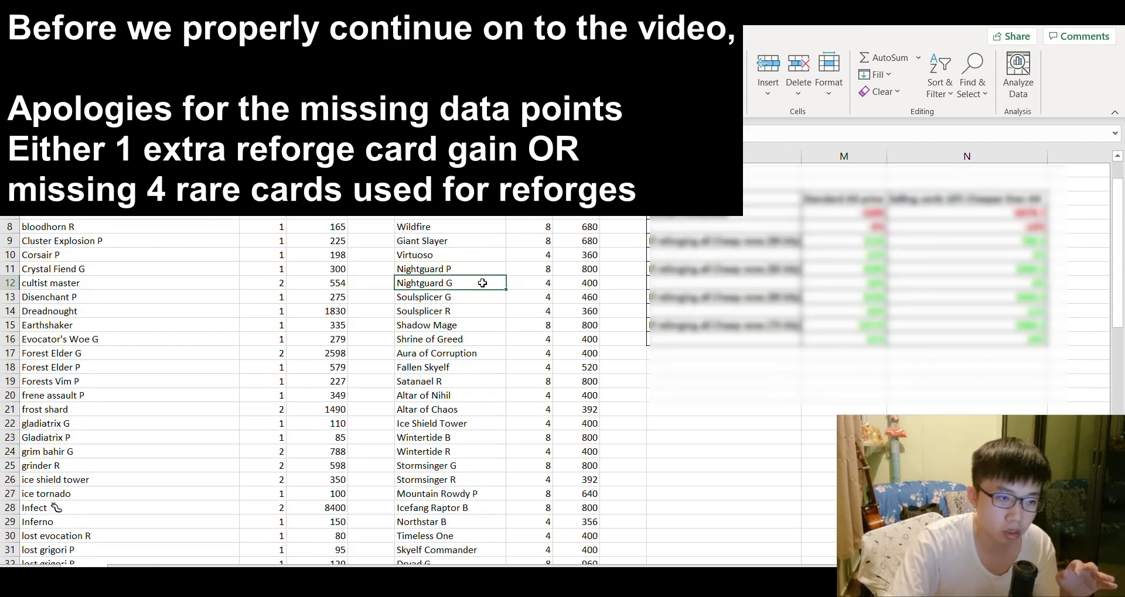
scroll(482, 283, down, 3)
scroll(479, 275, down, 3)
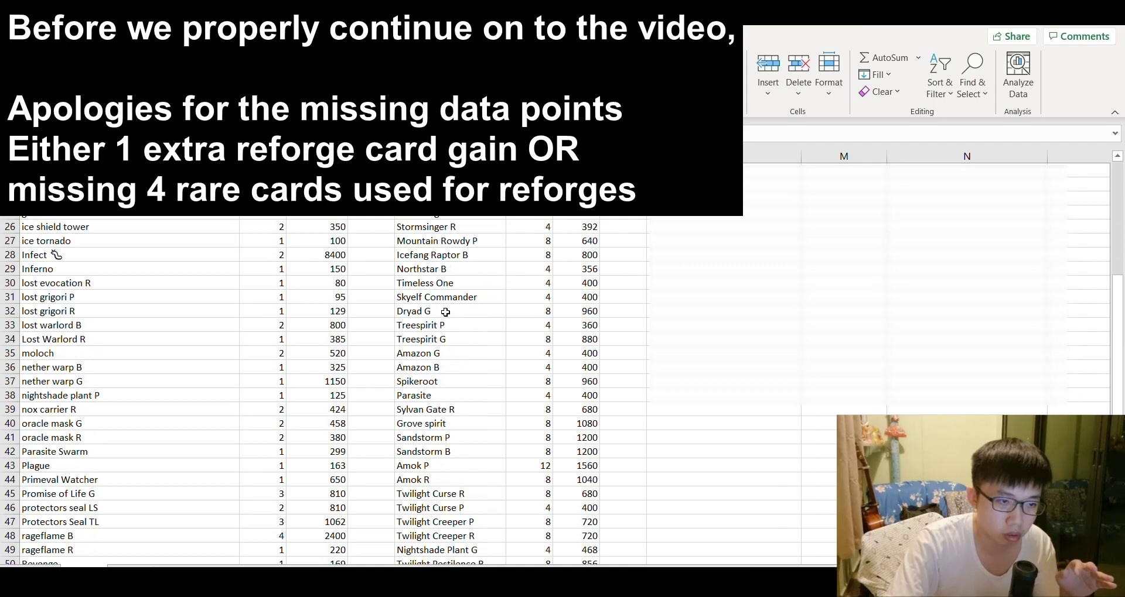
drag(445, 312, 559, 446)
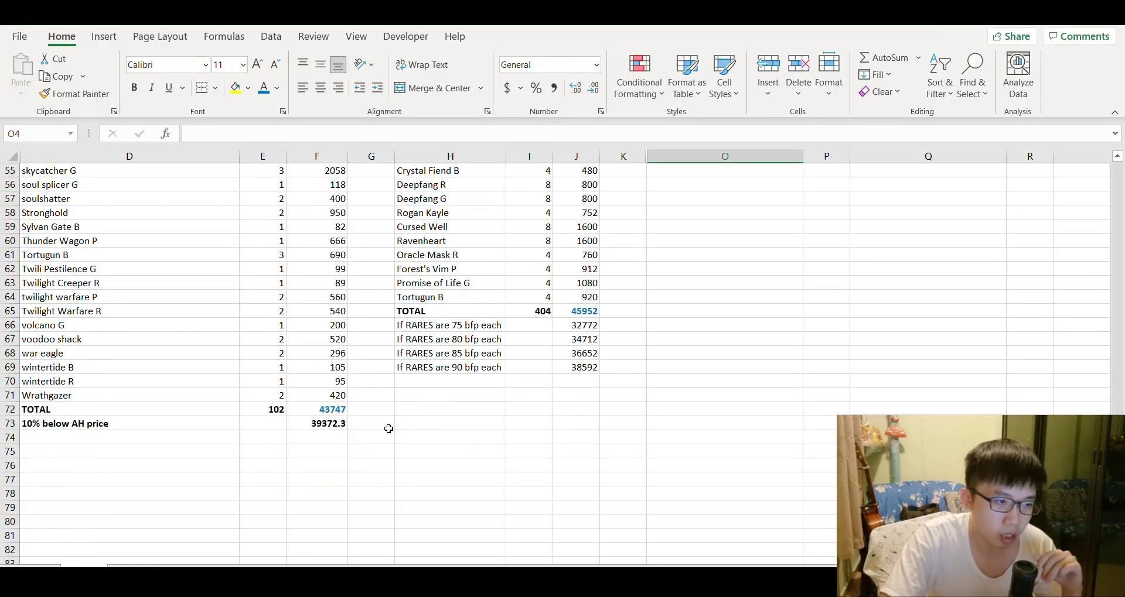
click(335, 413)
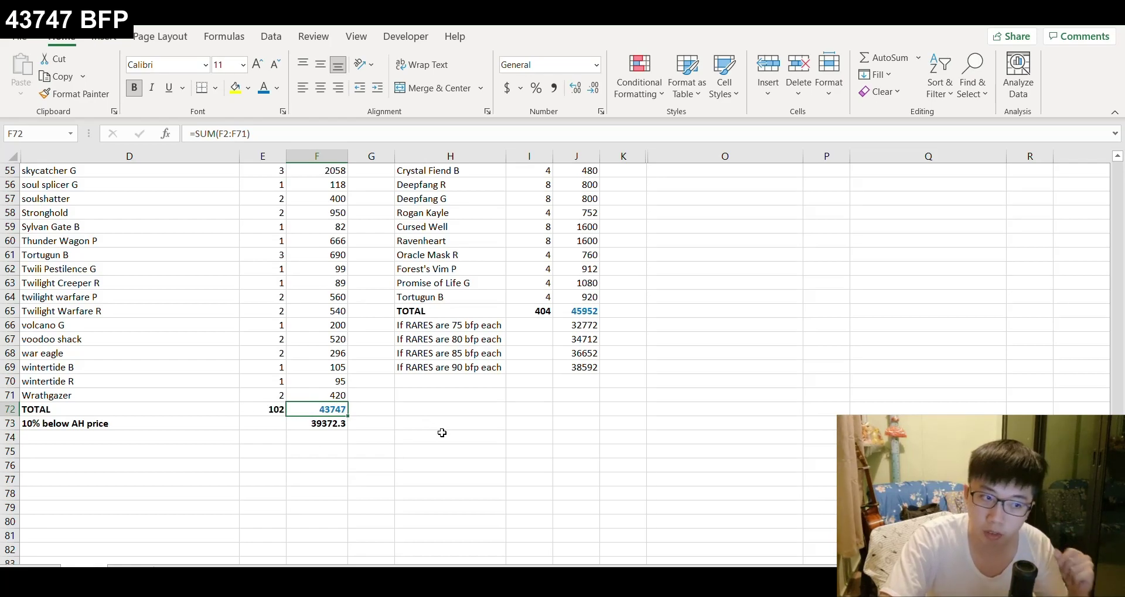
scroll(442, 433, up, 1)
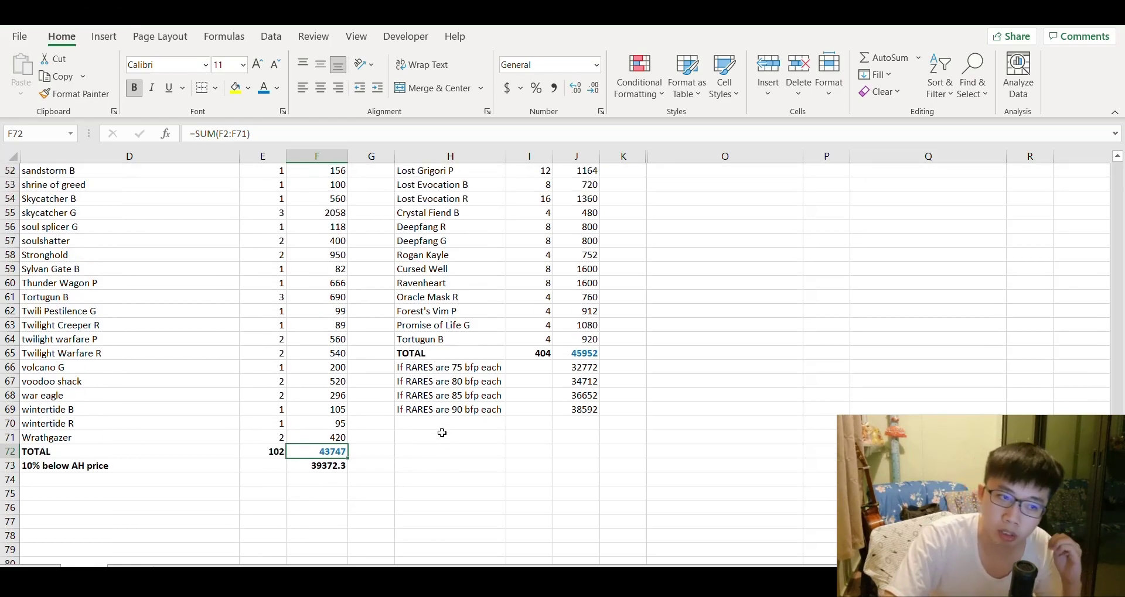
click(466, 358)
click(596, 355)
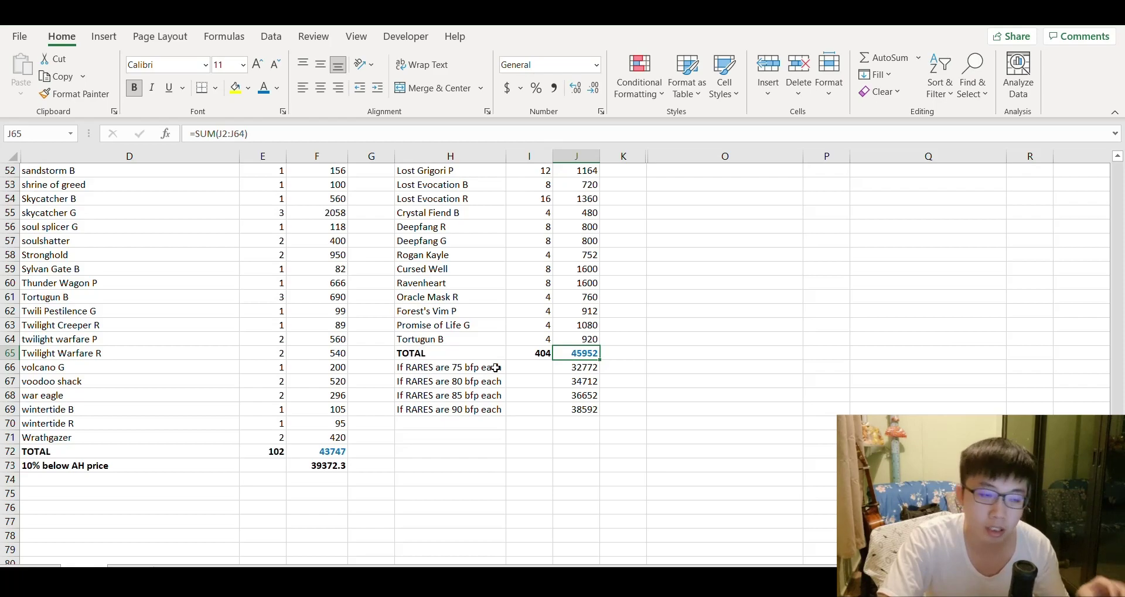
click(474, 368)
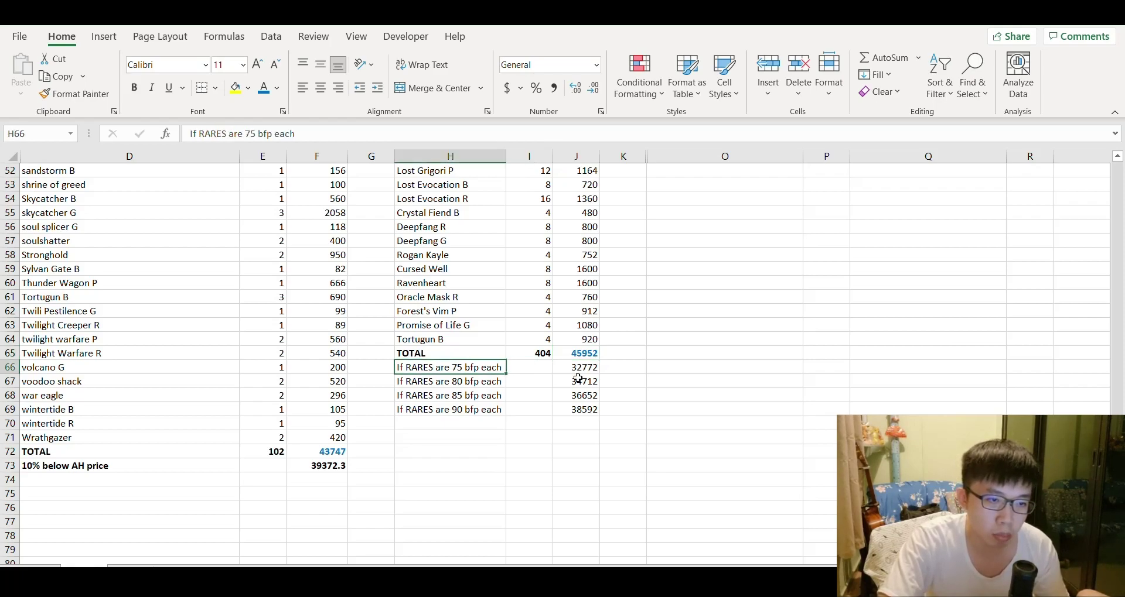
click(583, 367)
drag(583, 368, 583, 409)
click(666, 382)
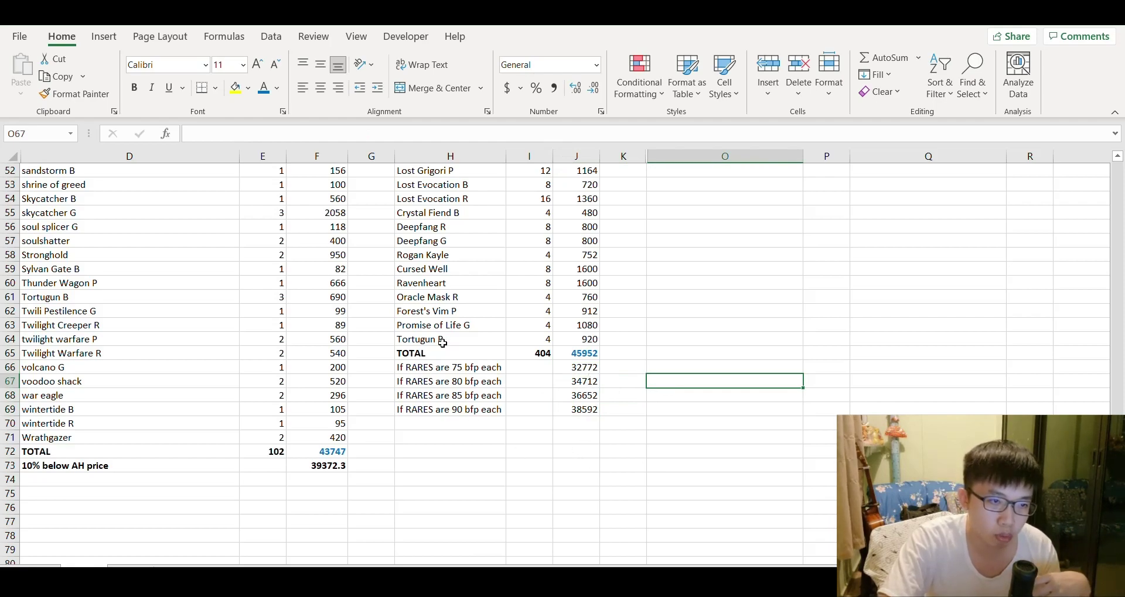
drag(591, 303, 593, 343)
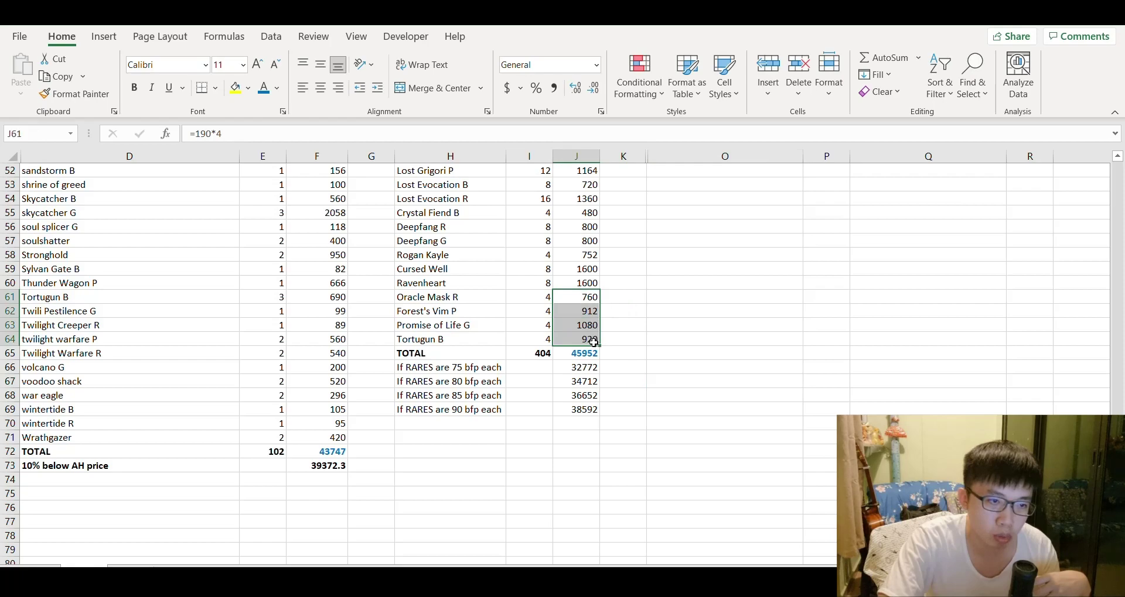
click(652, 375)
click(593, 372)
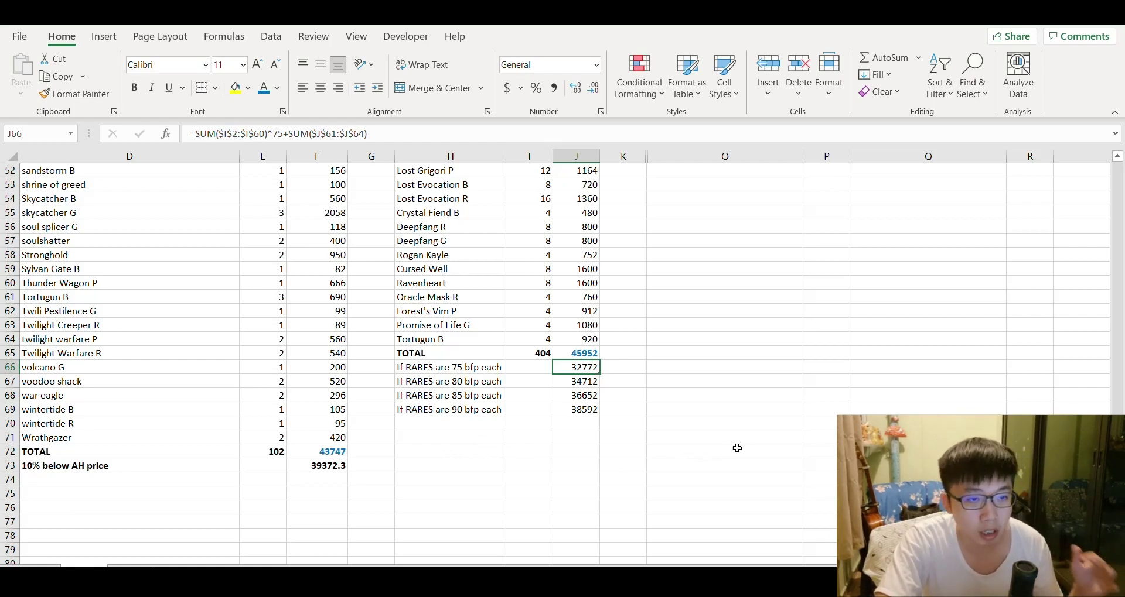
scroll(745, 443, up, 4)
scroll(744, 443, up, 6)
scroll(743, 447, up, 7)
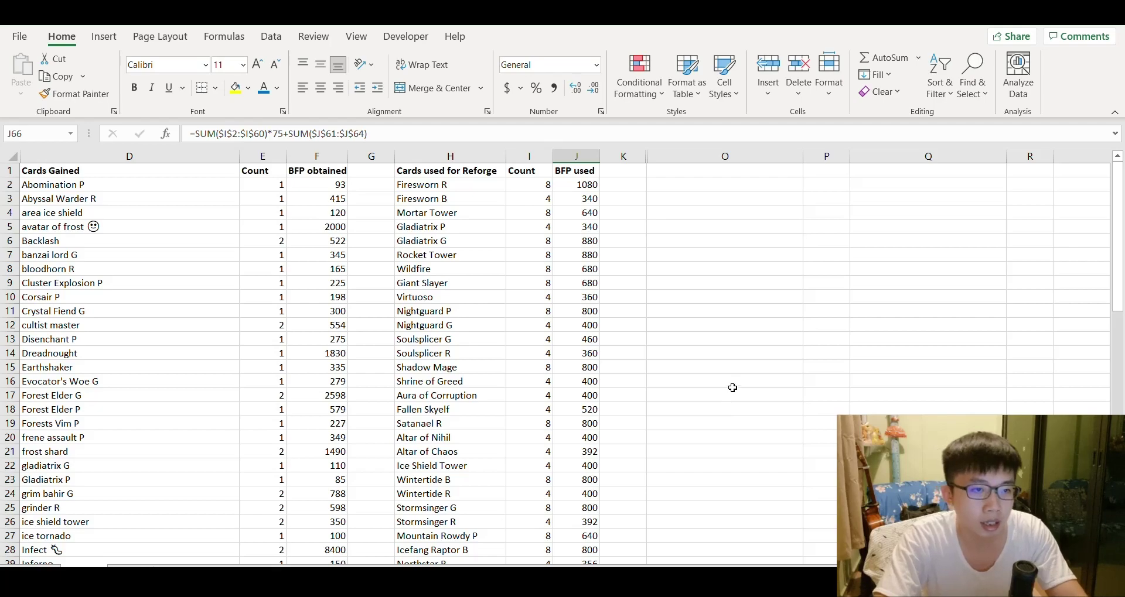
drag(641, 171, 797, 563)
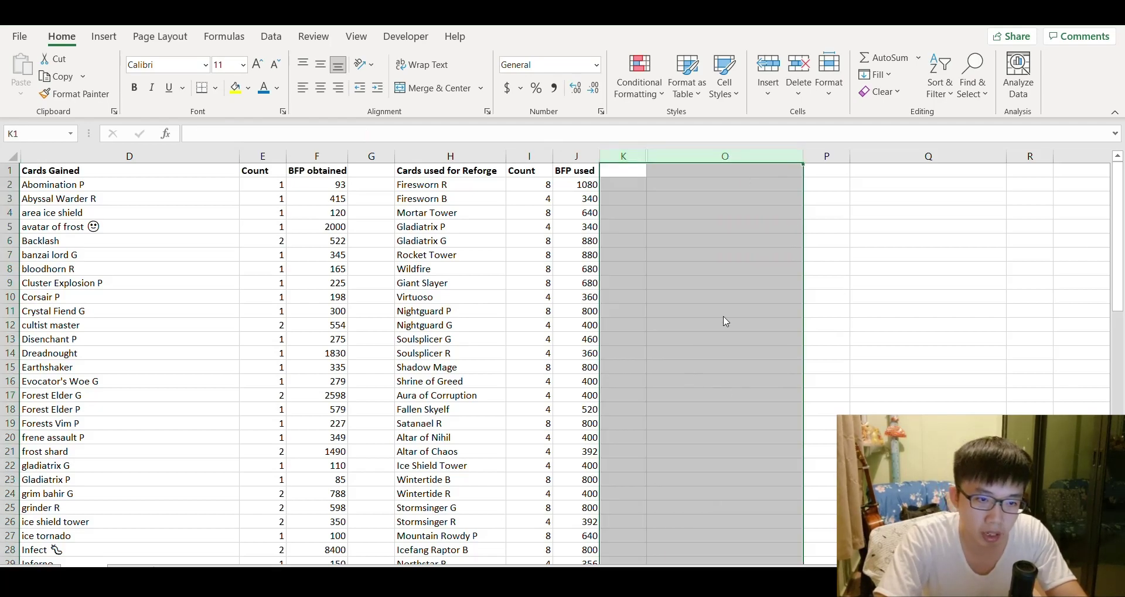
key(ctrl+shift+0)
click(723, 255)
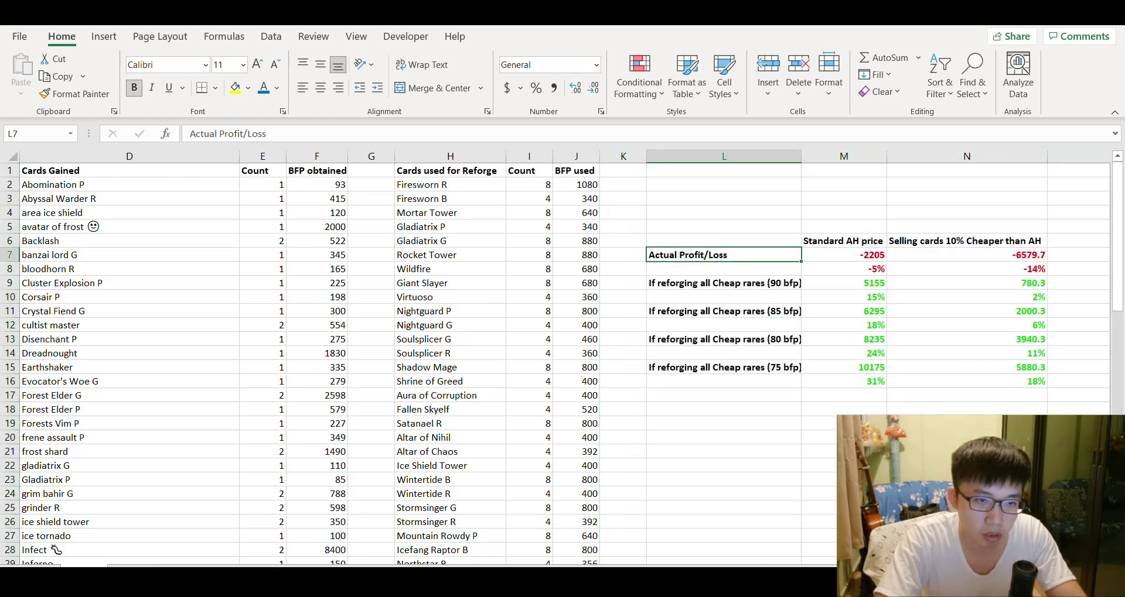
scroll(523, 262, right, 1)
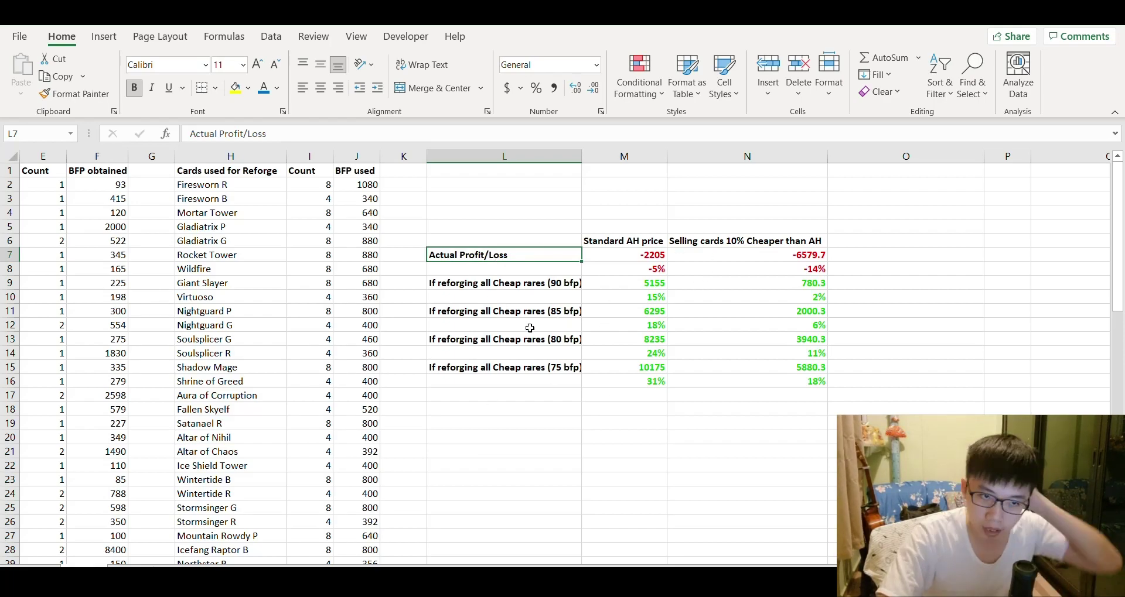
click(741, 243)
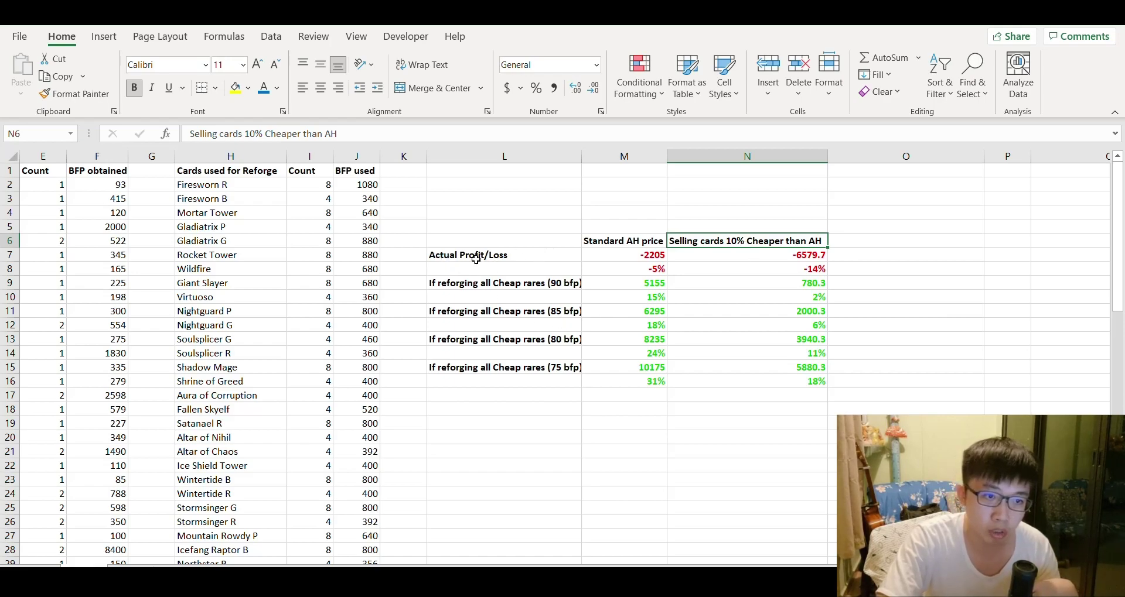
drag(476, 258, 709, 263)
click(879, 255)
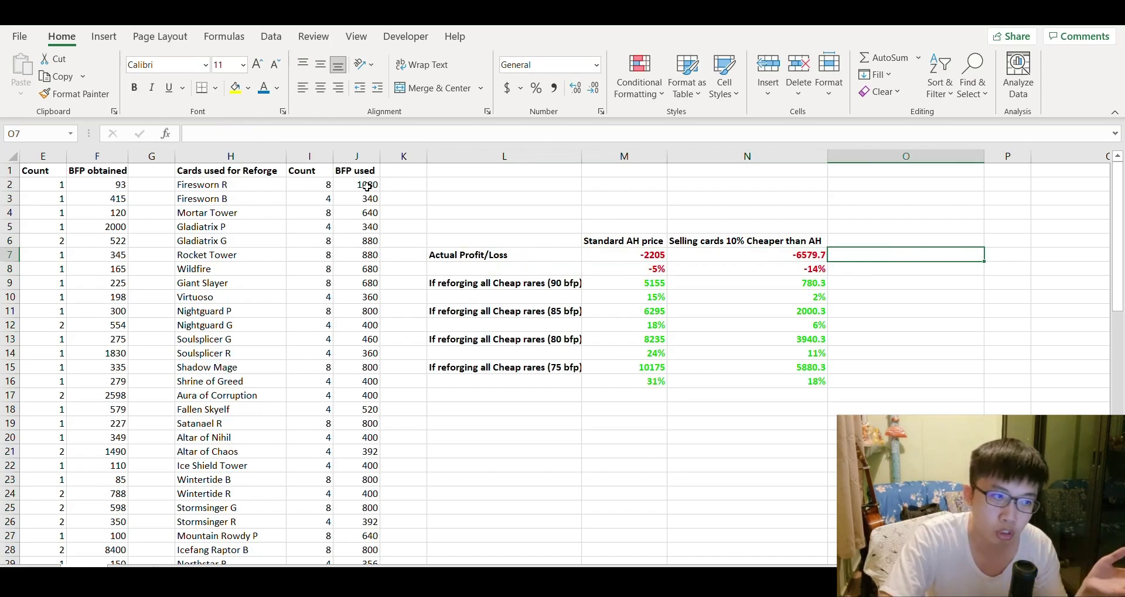
drag(365, 189, 205, 241)
click(495, 200)
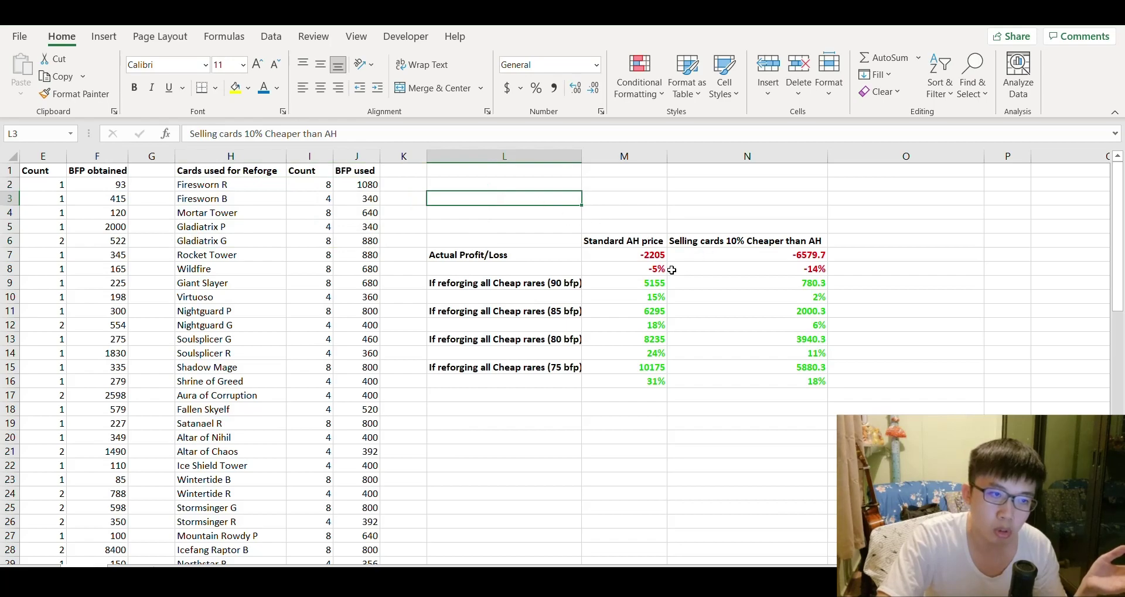
click(645, 258)
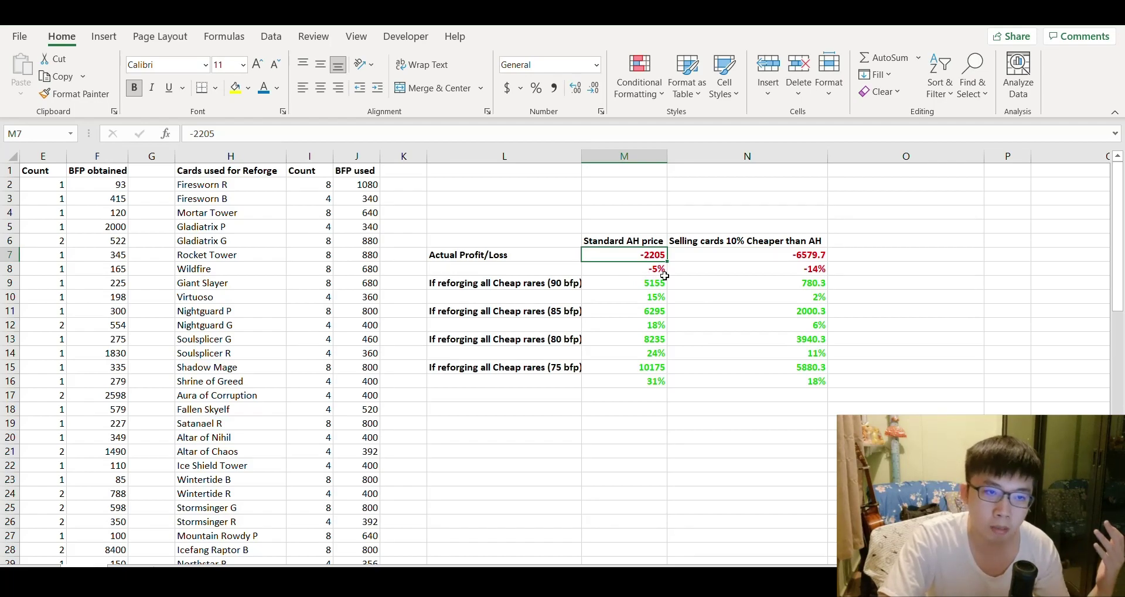
click(760, 245)
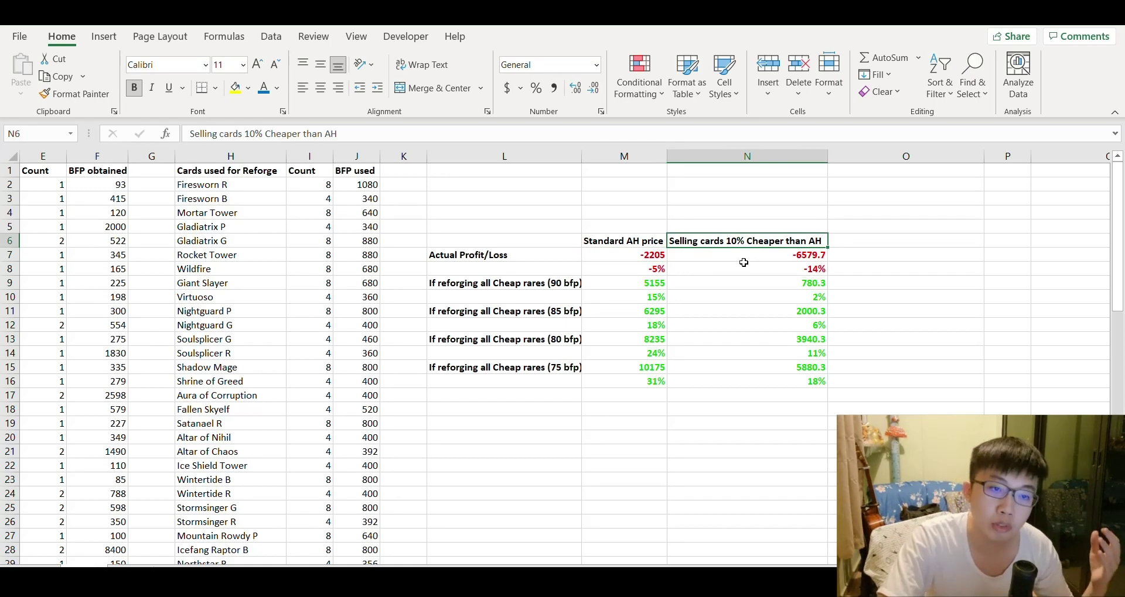
click(744, 258)
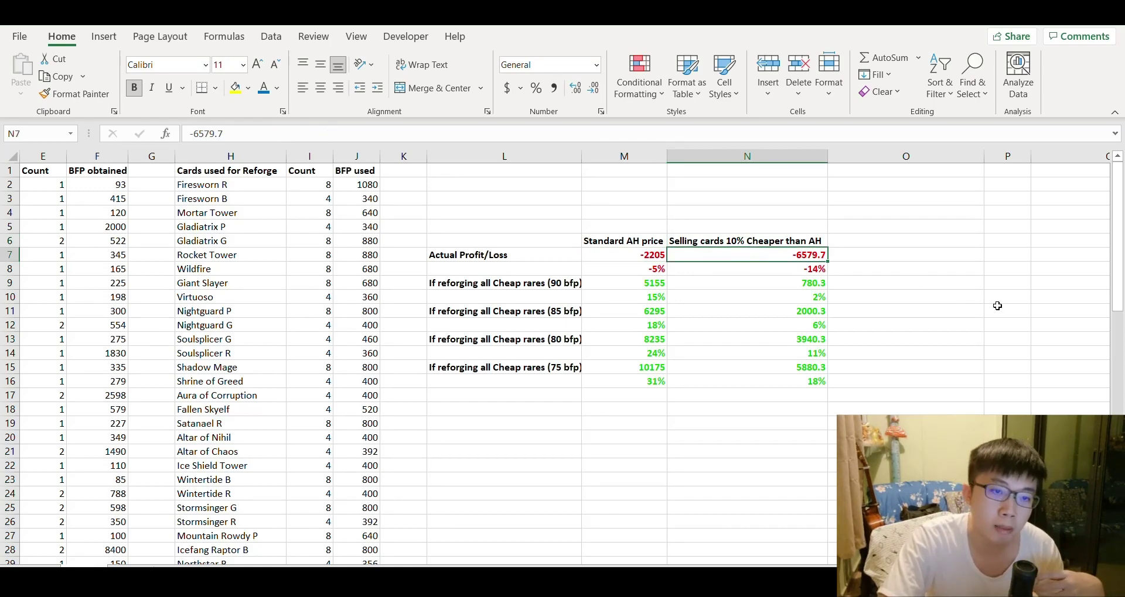
click(797, 273)
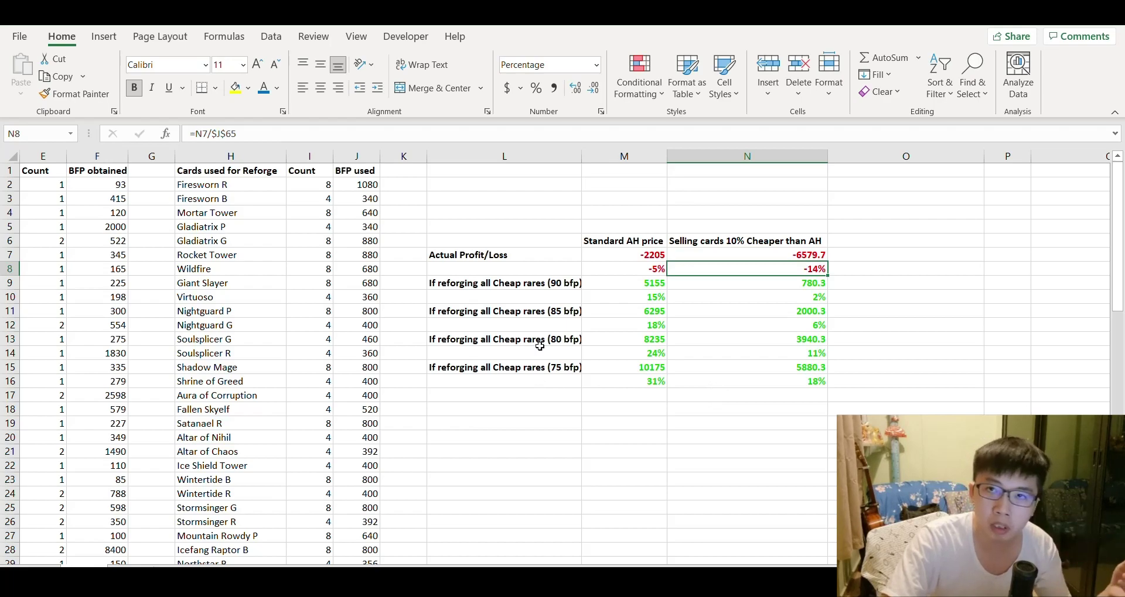
click(574, 368)
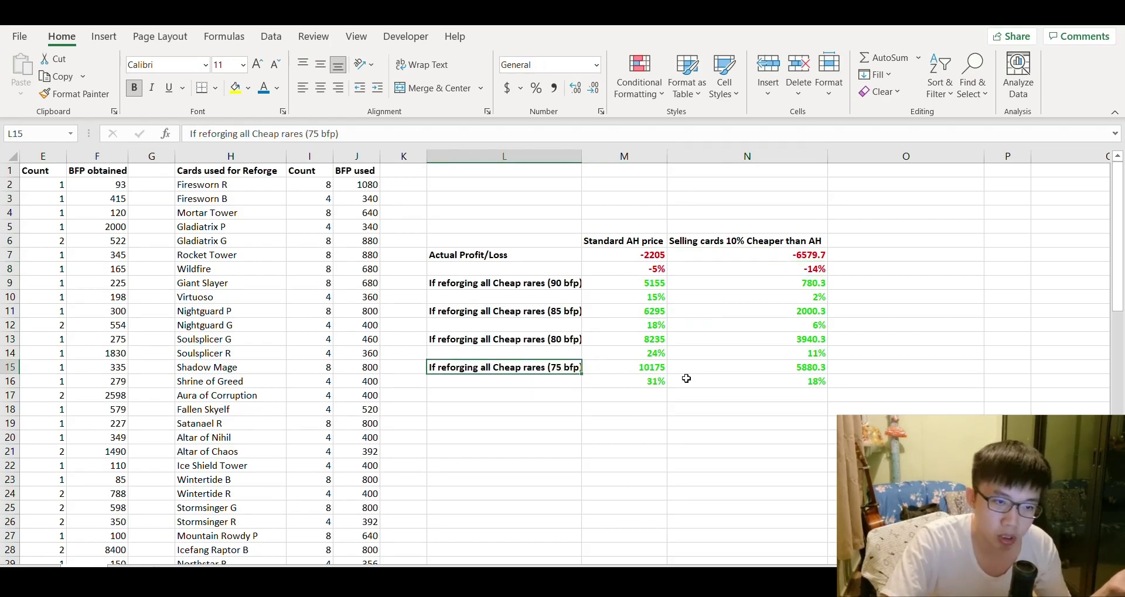
drag(642, 374, 733, 380)
click(896, 380)
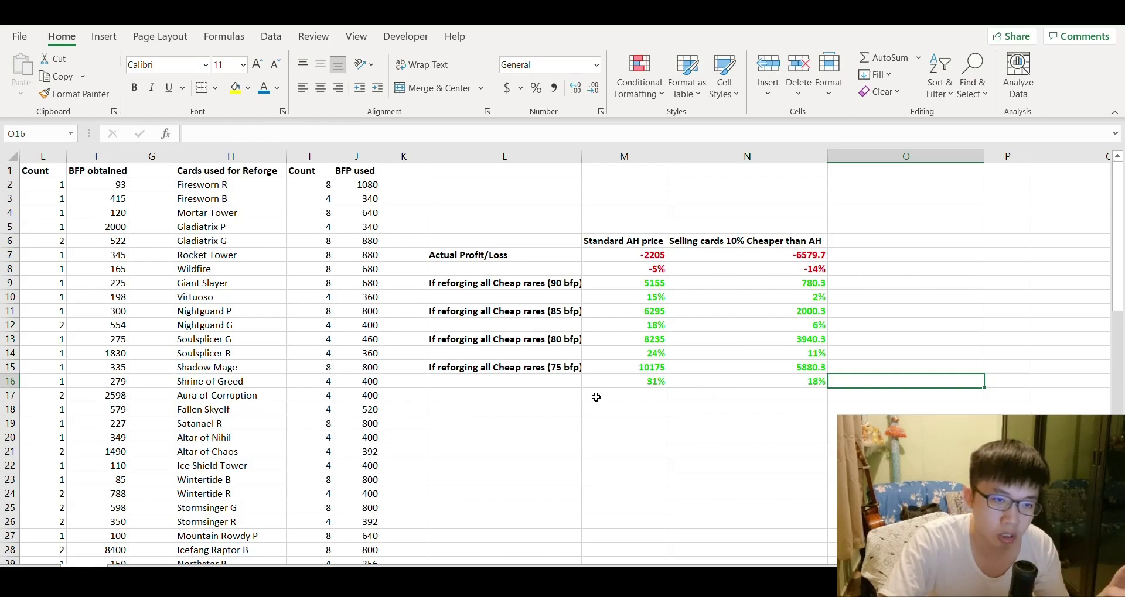
click(542, 285)
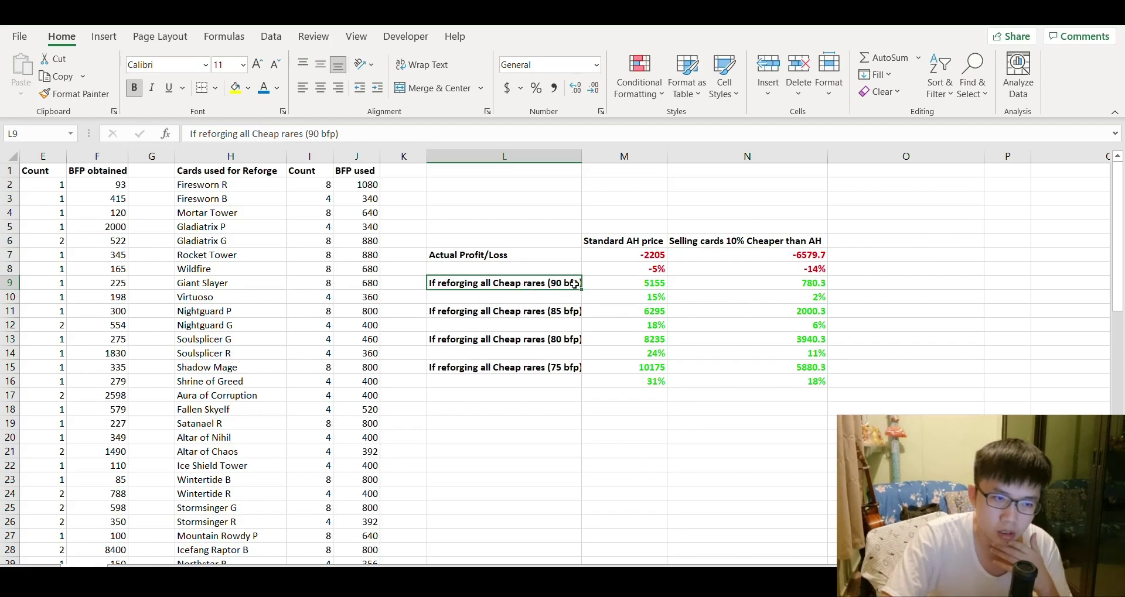
drag(542, 287, 738, 303)
click(738, 302)
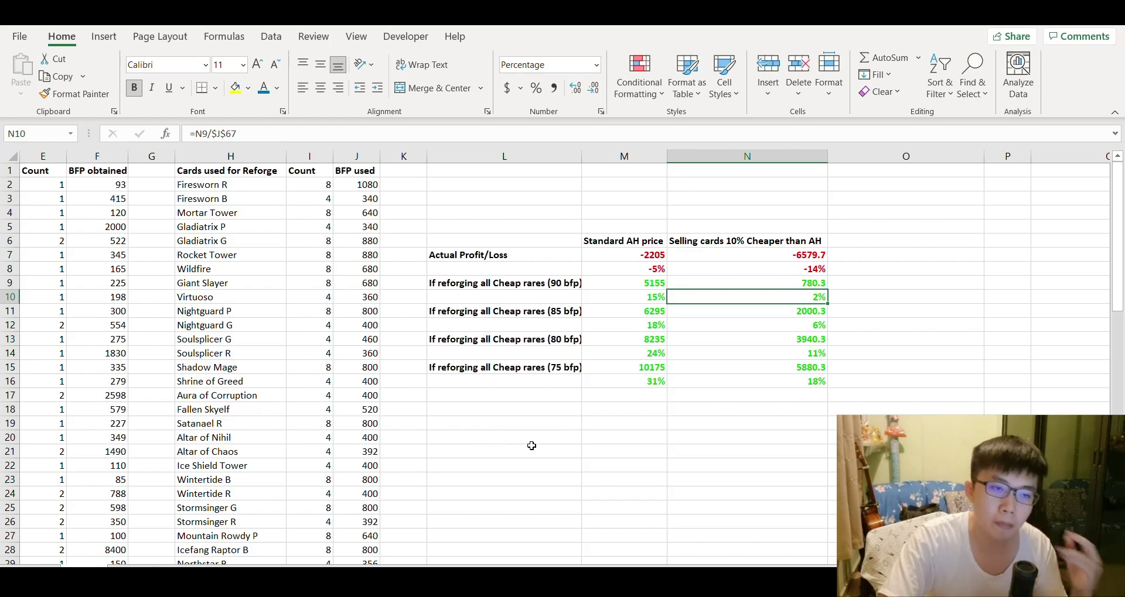
Apply All Borders to the profit/loss summary table in L6:N16.
mouse_move(501, 246)
mouse_down()
mouse_move(760, 318)
mouse_move(772, 383)
mouse_up()
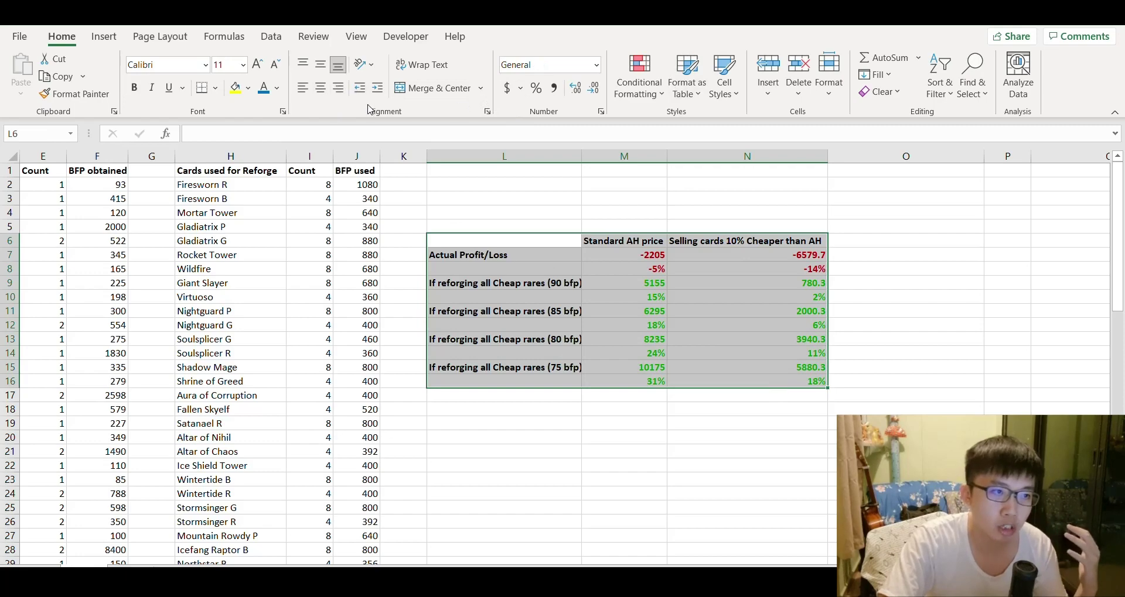
click(202, 87)
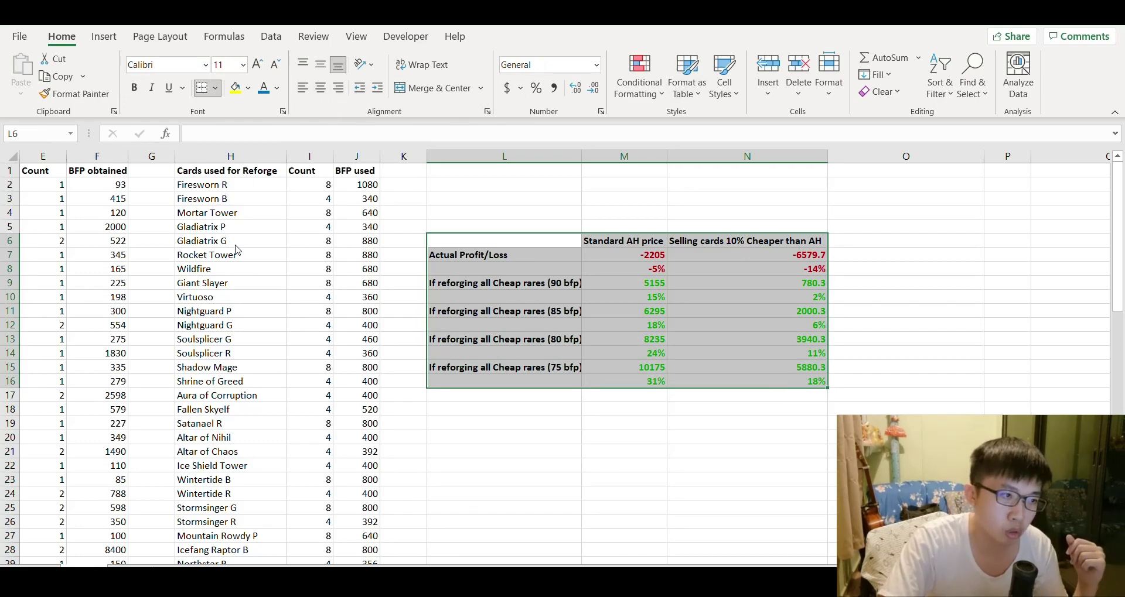
click(674, 396)
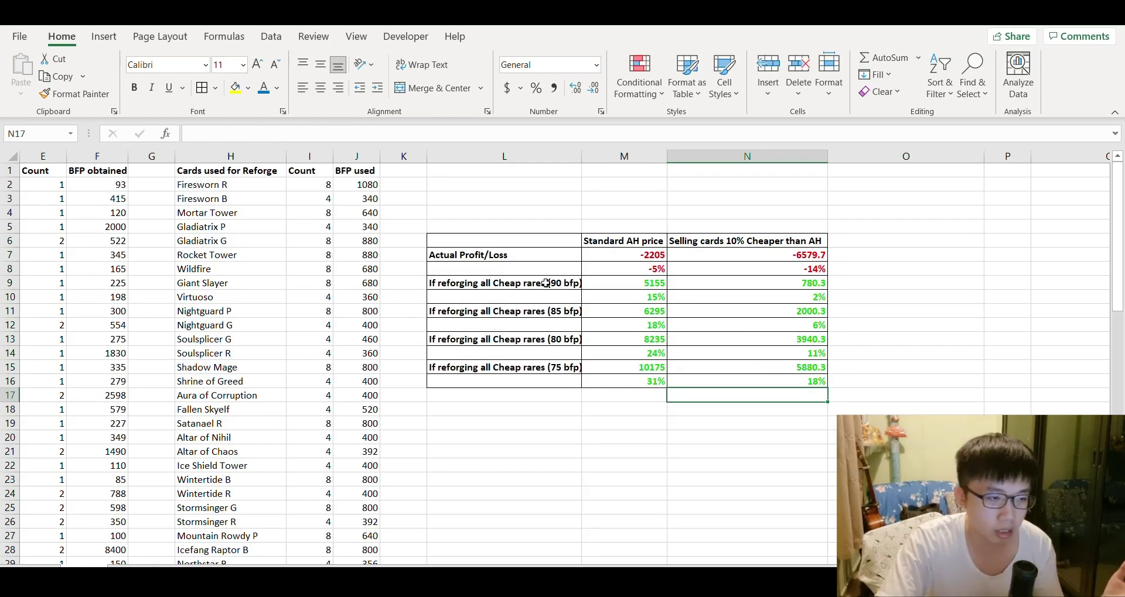
scroll(483, 320, down, 4)
scroll(483, 346, down, 6)
scroll(482, 354, down, 3)
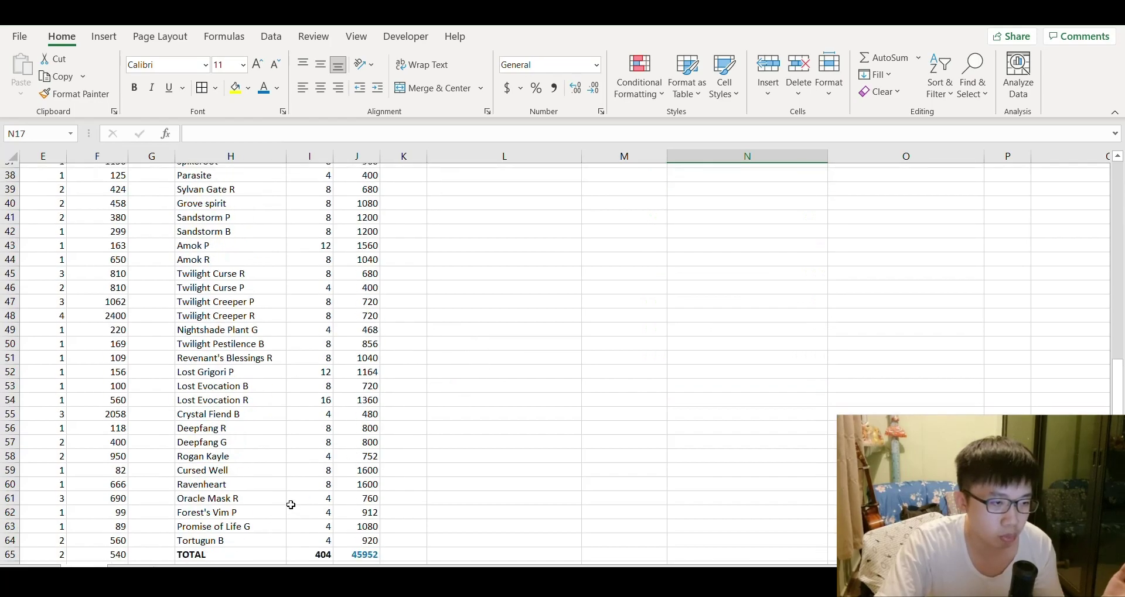
scroll(294, 504, down, 2)
drag(228, 381, 230, 423)
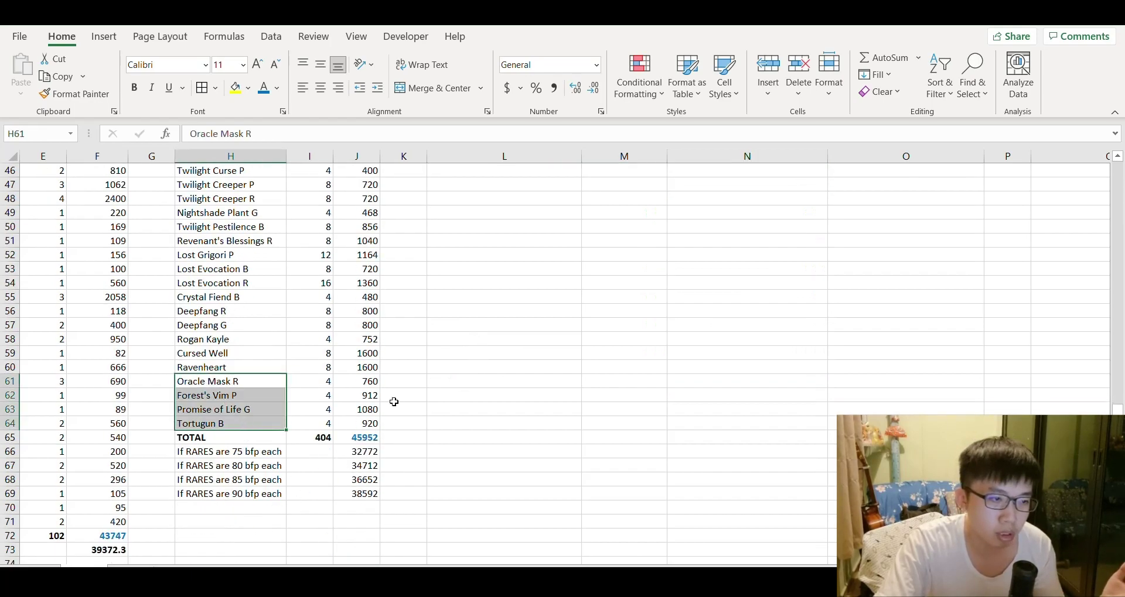
click(264, 384)
drag(263, 384, 314, 410)
click(314, 410)
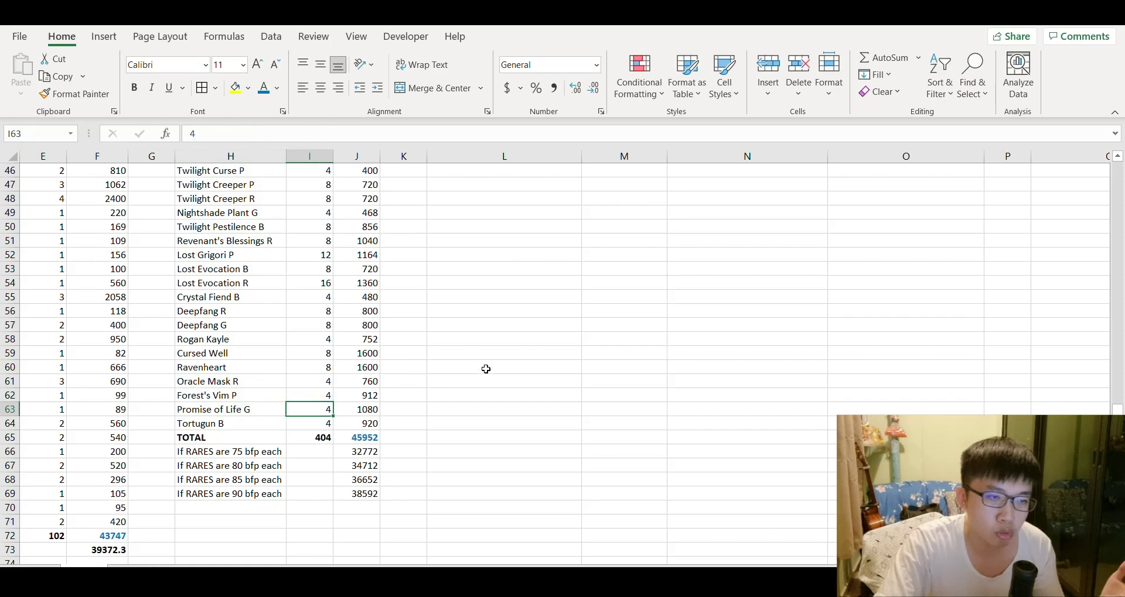
click(486, 354)
scroll(625, 371, up, 7)
scroll(625, 371, up, 8)
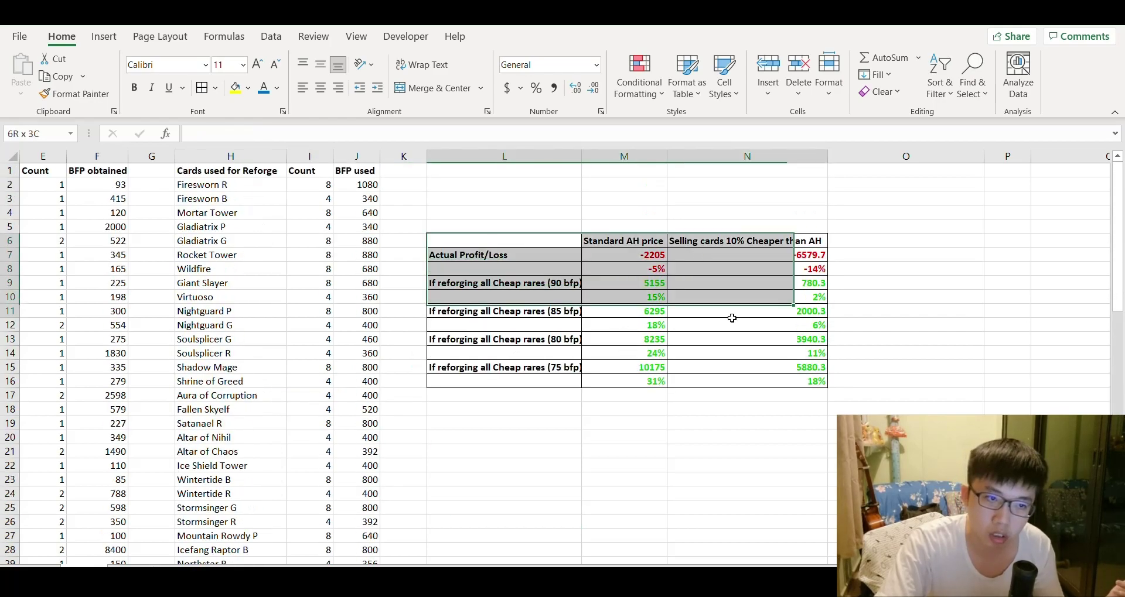
drag(732, 318, 811, 364)
click(883, 340)
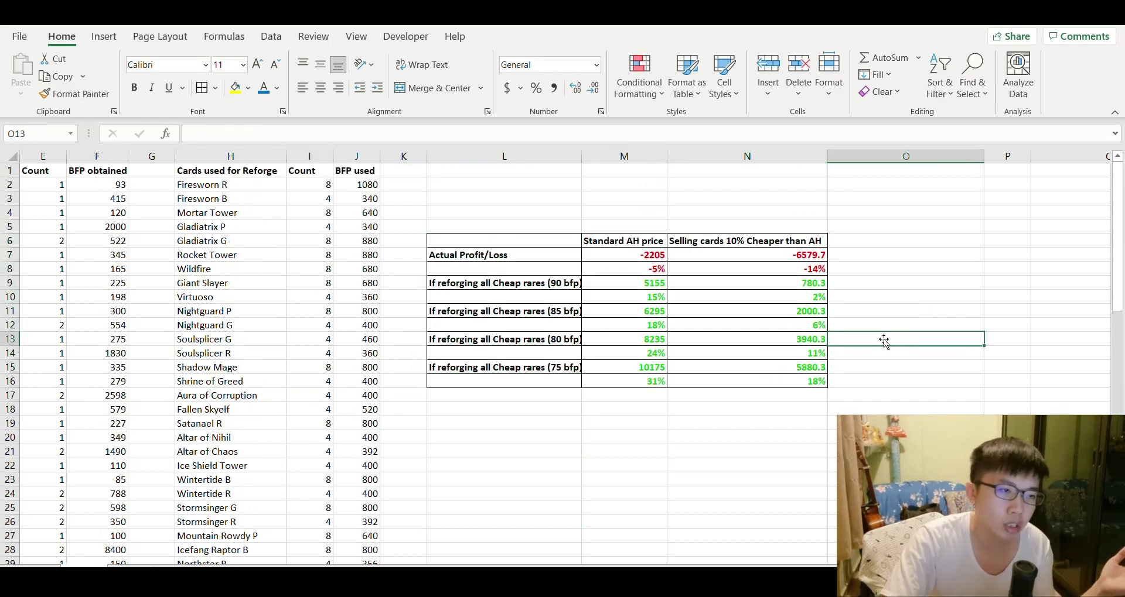
scroll(420, 319, down, 7)
scroll(414, 329, down, 6)
scroll(364, 363, down, 3)
click(321, 401)
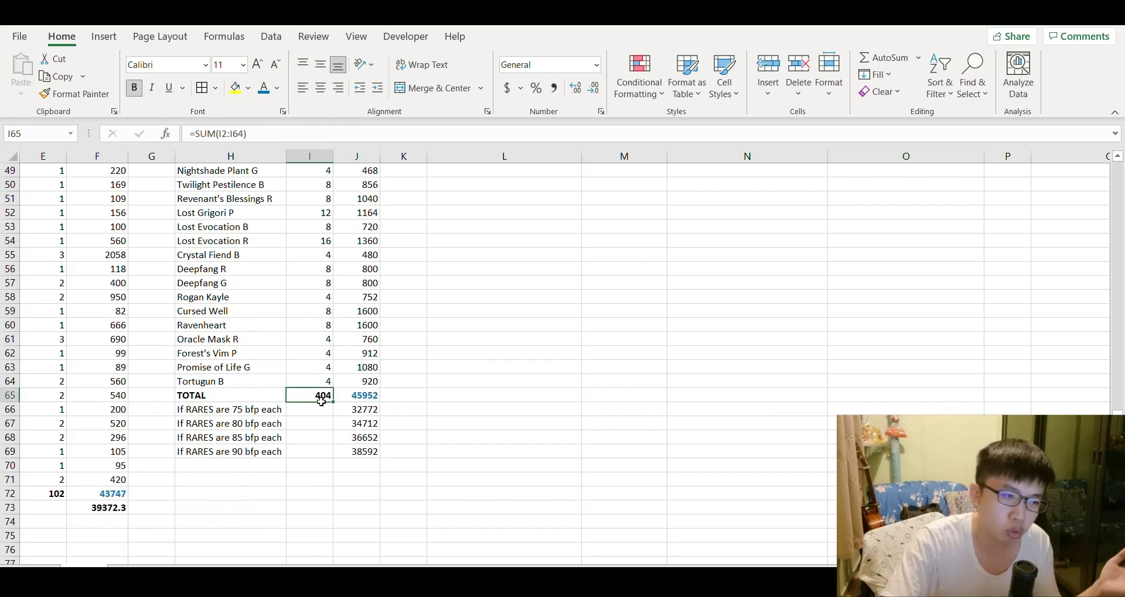
drag(310, 340, 316, 395)
click(307, 398)
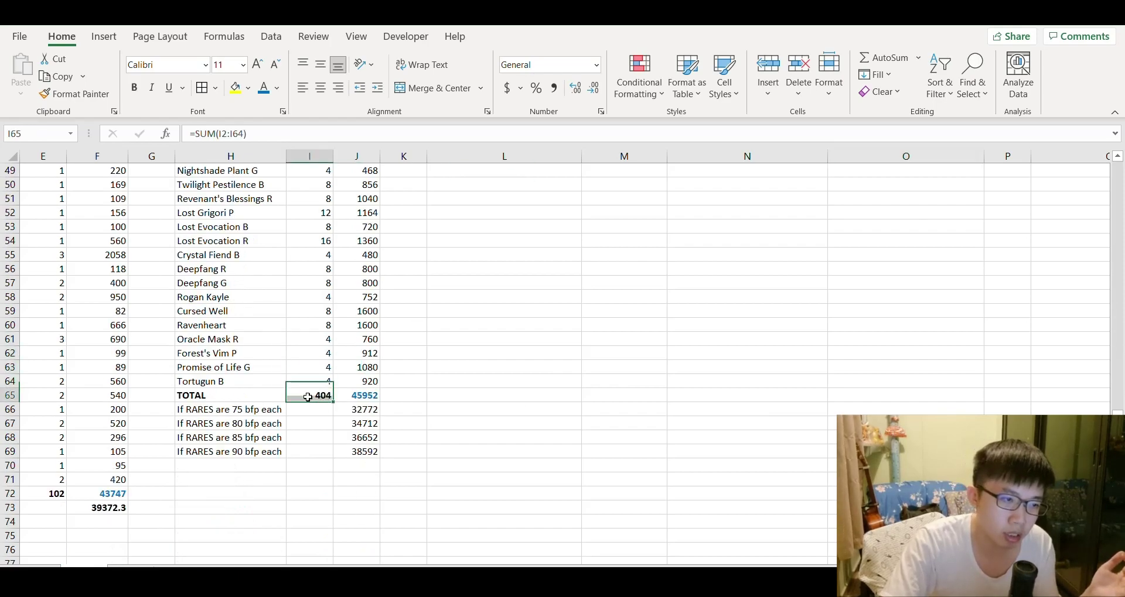
key(ctrl+b)
drag(313, 346, 316, 383)
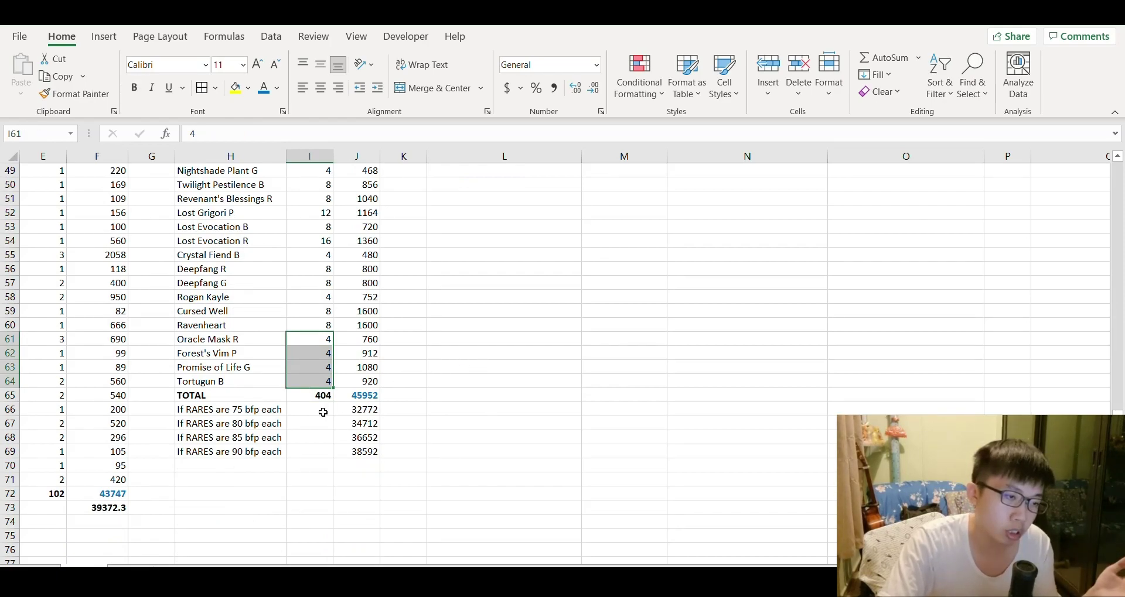
click(322, 399)
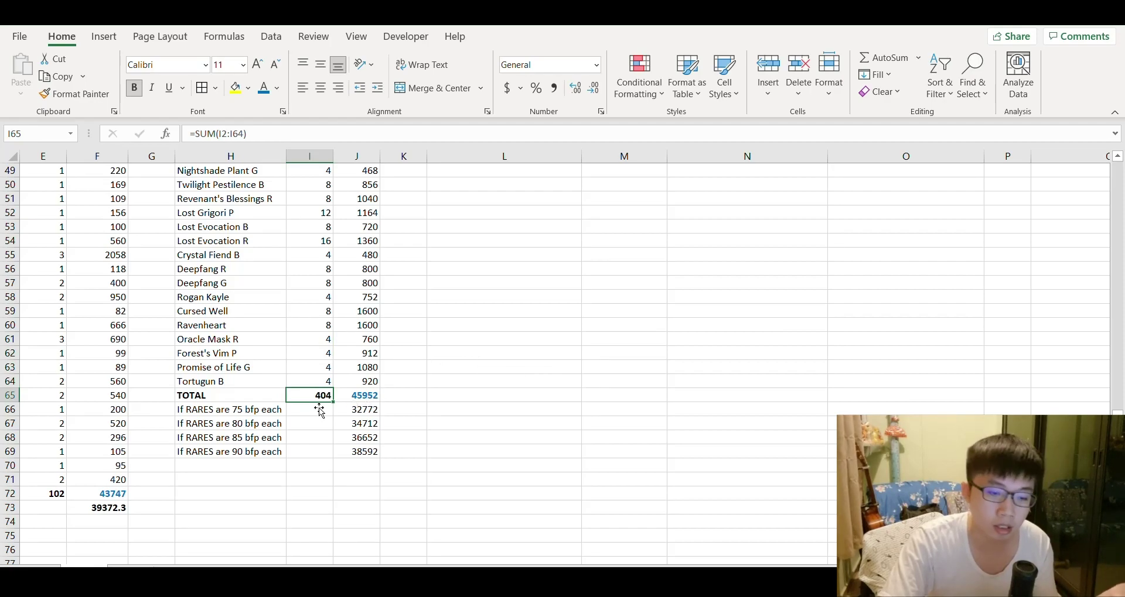
scroll(563, 352, left, 2)
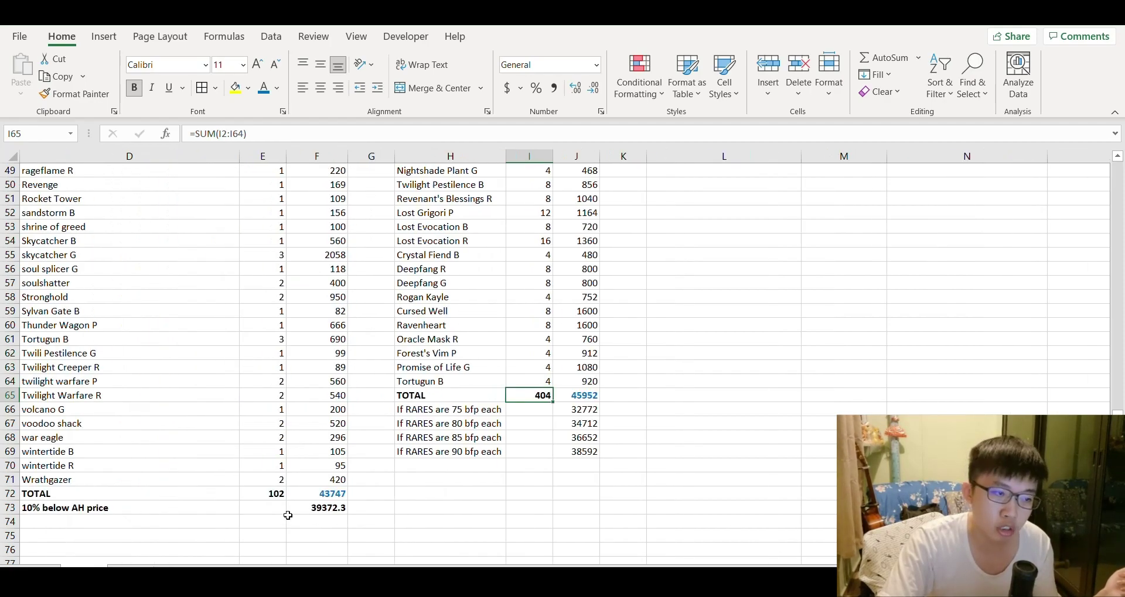
click(271, 495)
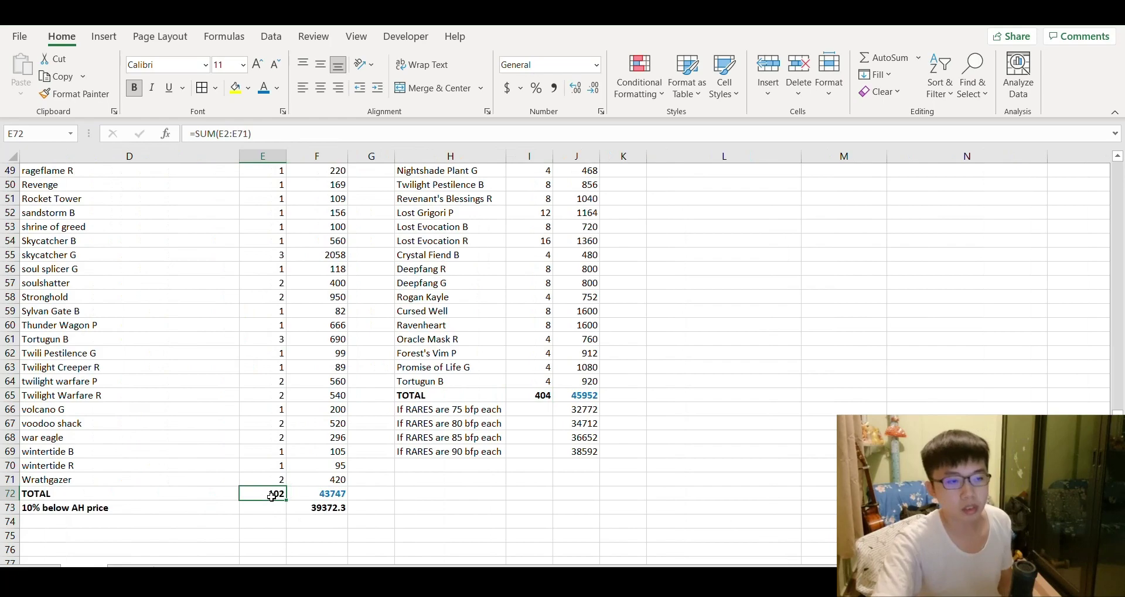